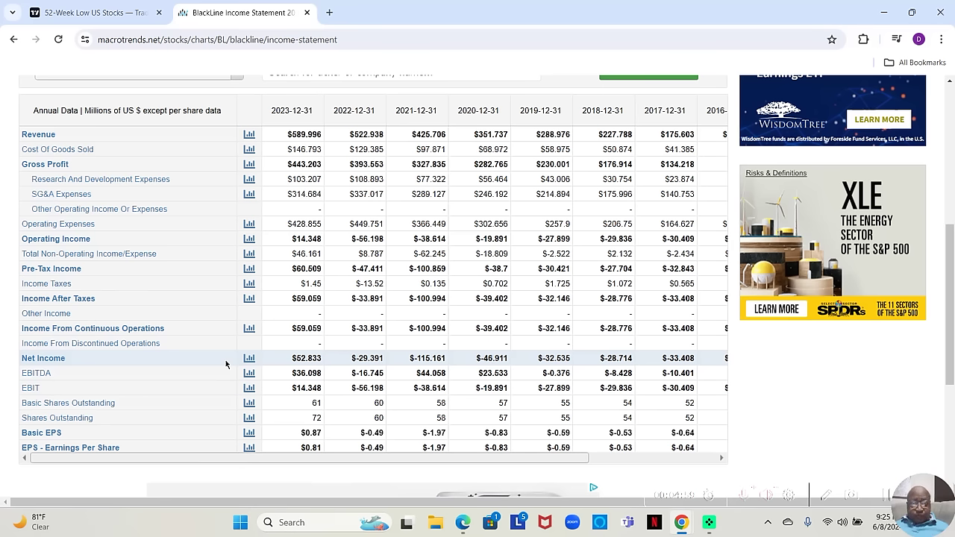
# Switch to the Stock Sage dashboard and look through the list of fundamentally sound stocks at their 52-week low.
pyautogui.hotkey('alt', 'Tab')
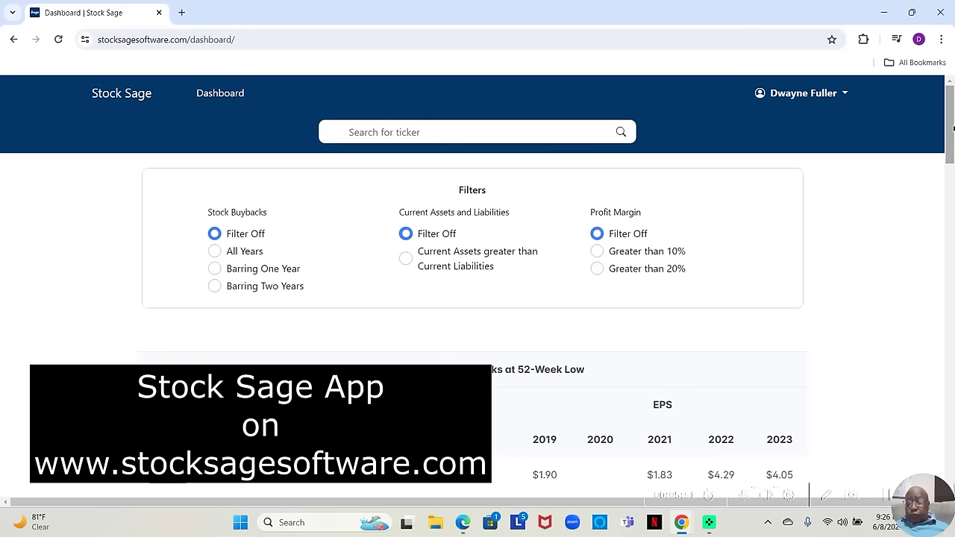
pyautogui.moveTo(952, 129); pyautogui.dragTo(952, 194)
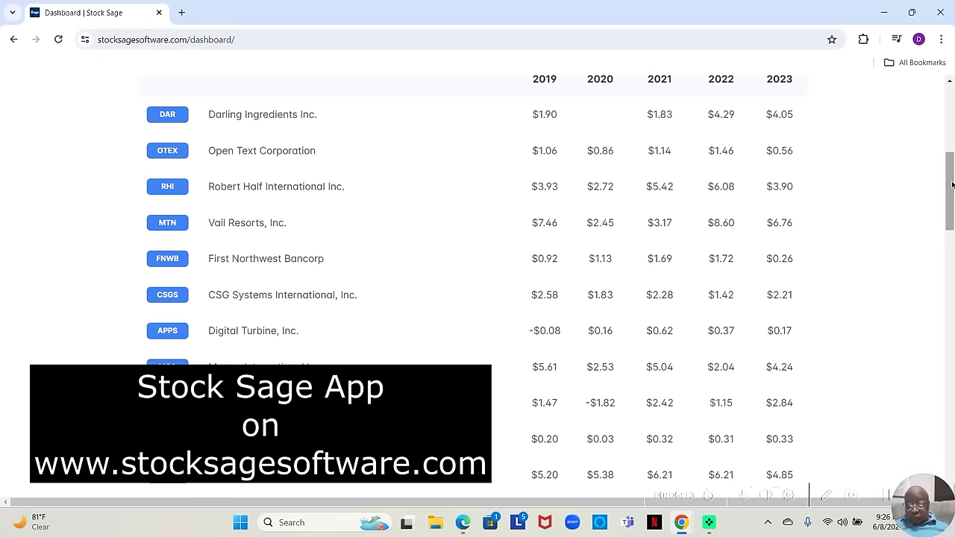
pyautogui.moveTo(952, 184); pyautogui.dragTo(952, 293)
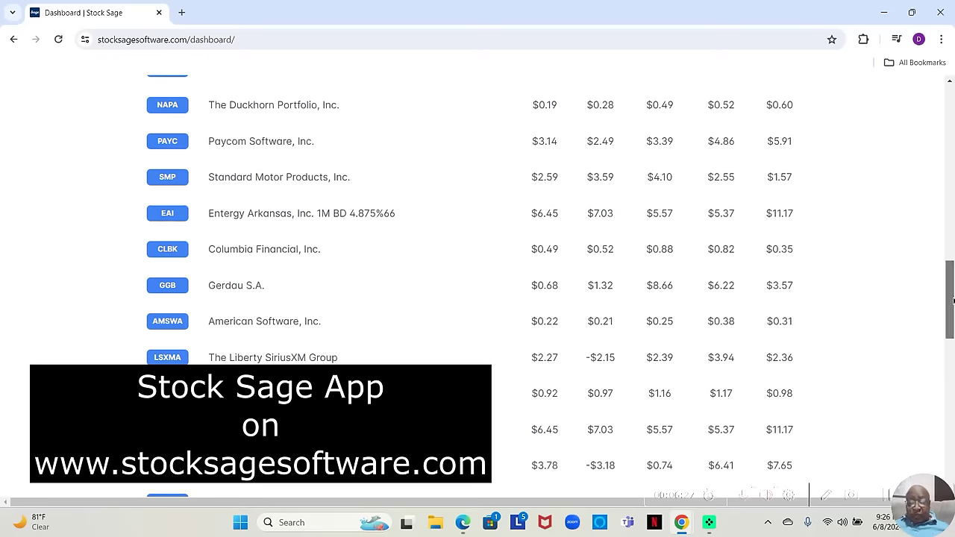
pyautogui.moveTo(953, 300); pyautogui.dragTo(933, 91)
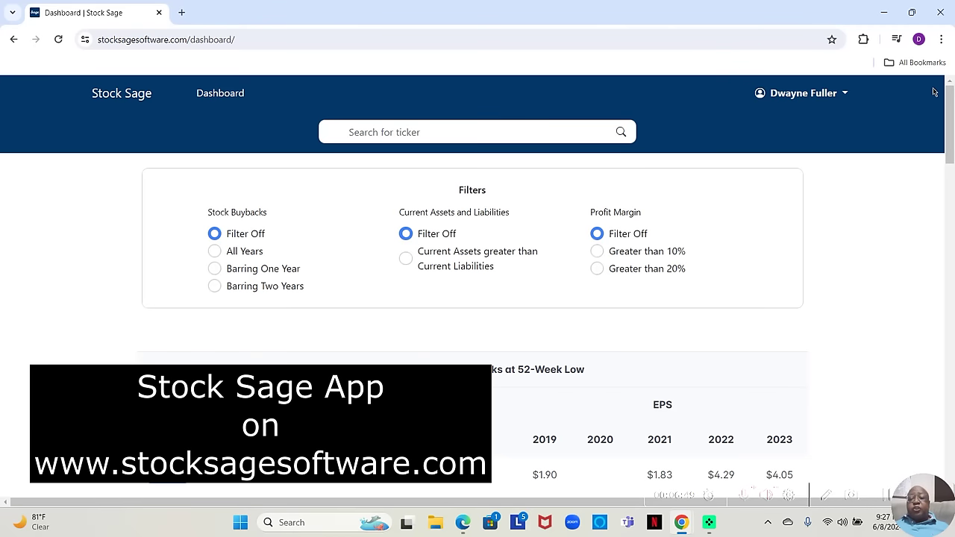
# View First Northwest Bancorp's (FNWB) yearly and projected figures, and return to the dashboard's stock list.
pyautogui.moveTo(951, 113); pyautogui.dragTo(952, 171)
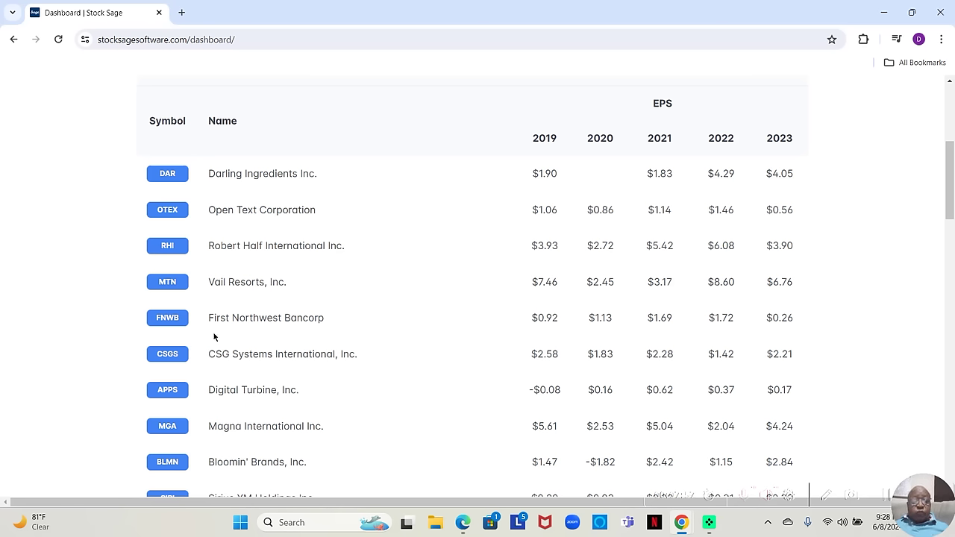
pyautogui.click(176, 319)
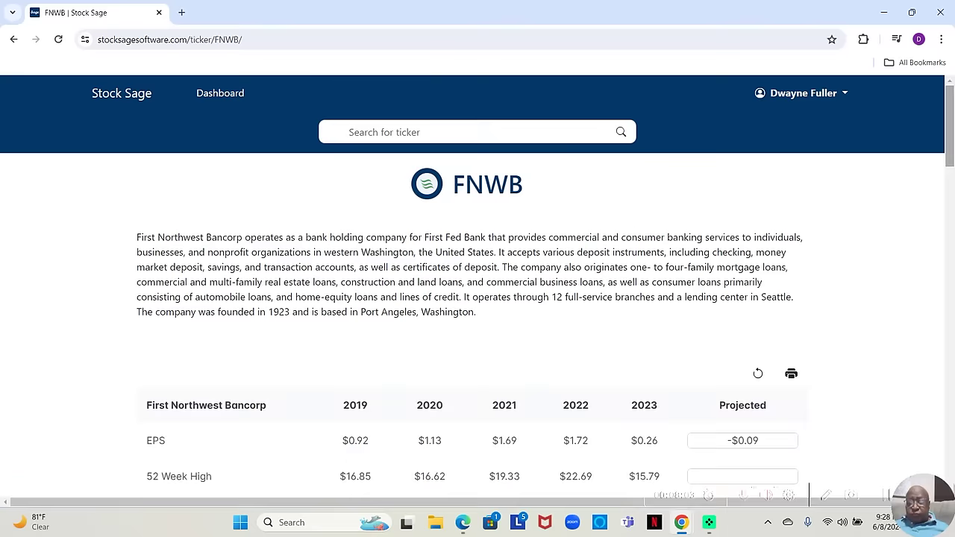
pyautogui.scroll(-3, 952, 102)
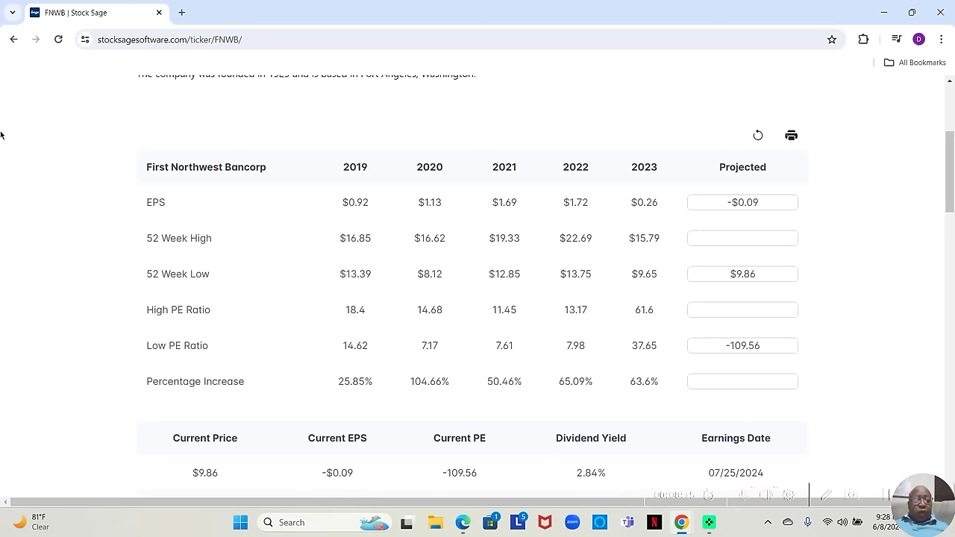
pyautogui.click(14, 40)
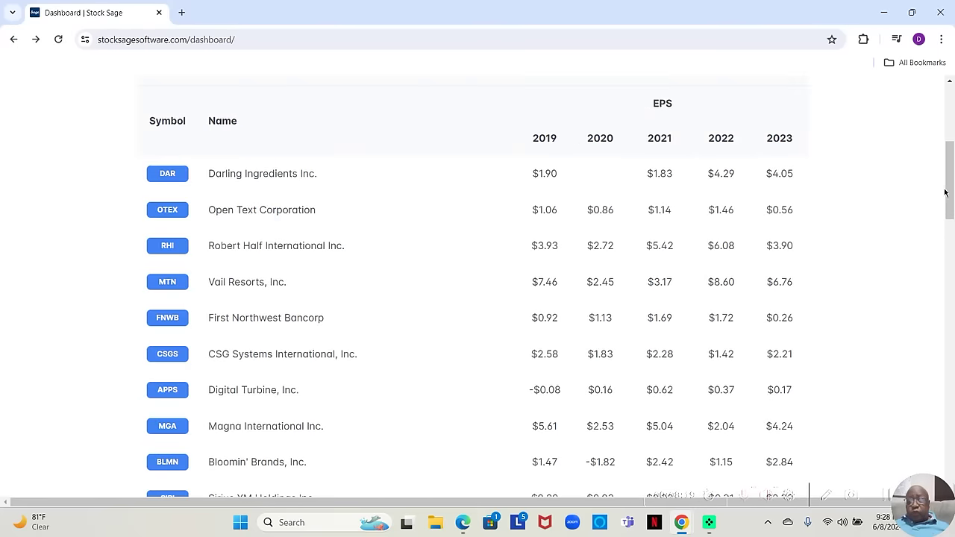
# Filter the stocks by buybacks in All Years, Current Assets greater than Current Liabilities, and Profit Margin Greater than 10%.
pyautogui.moveTo(952, 172); pyautogui.dragTo(952, 116)
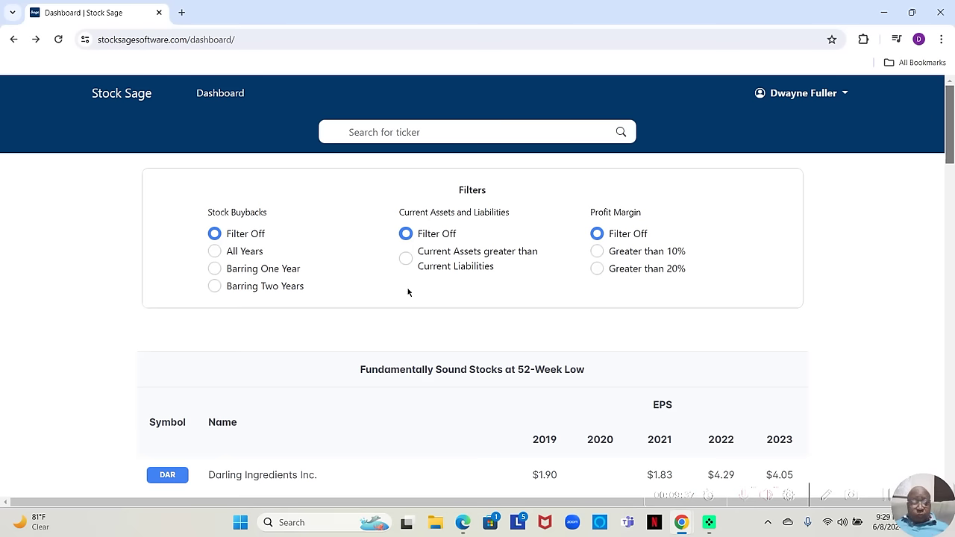
pyautogui.click(215, 251)
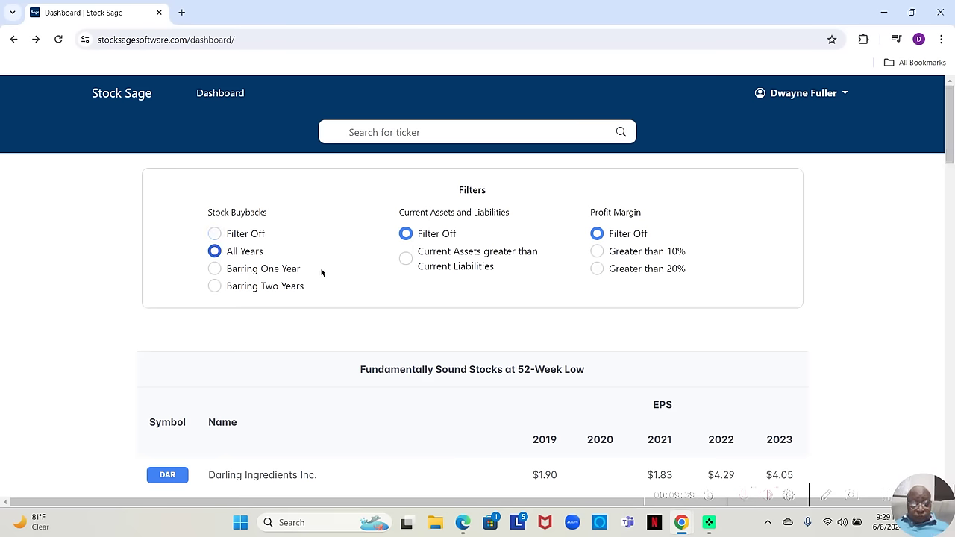
pyautogui.click(405, 258)
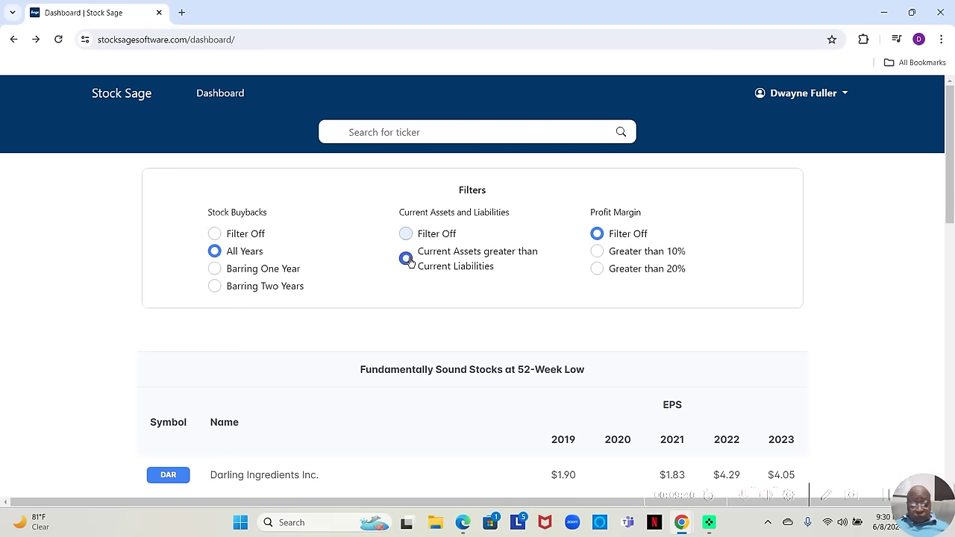
pyautogui.click(597, 251)
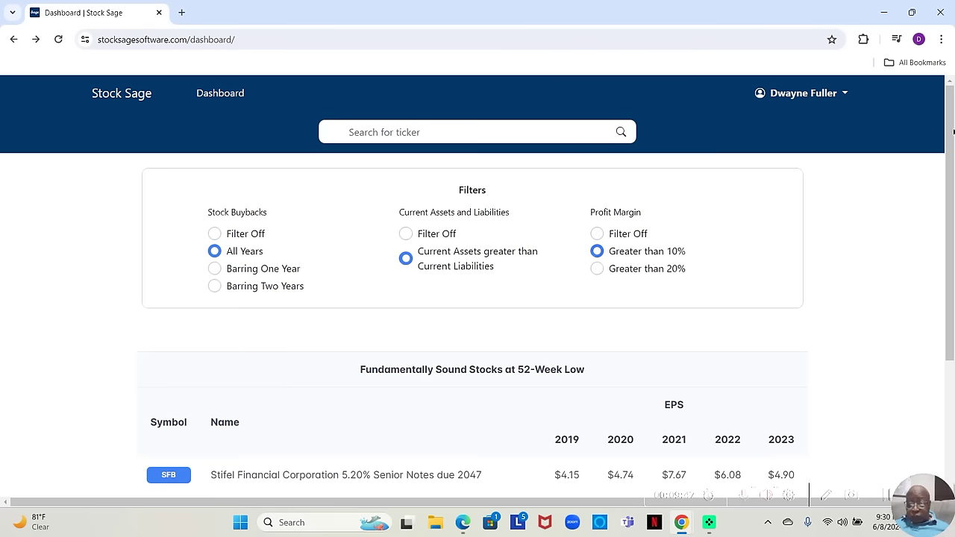
# Open Paycom Software (PAYC) from the filtered stock list and bring up its table of yearly and projected figures.
pyautogui.moveTo(953, 131); pyautogui.dragTo(950, 258)
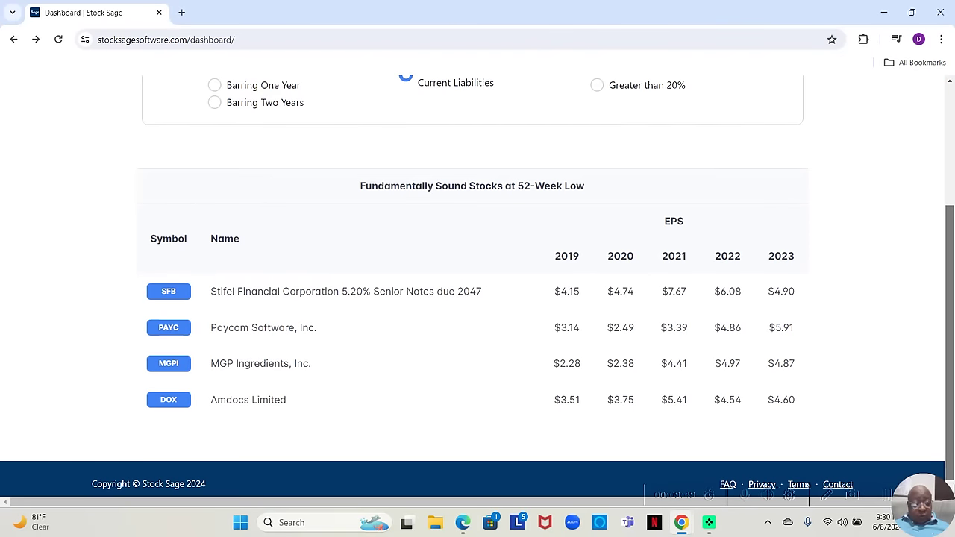
pyautogui.click(169, 329)
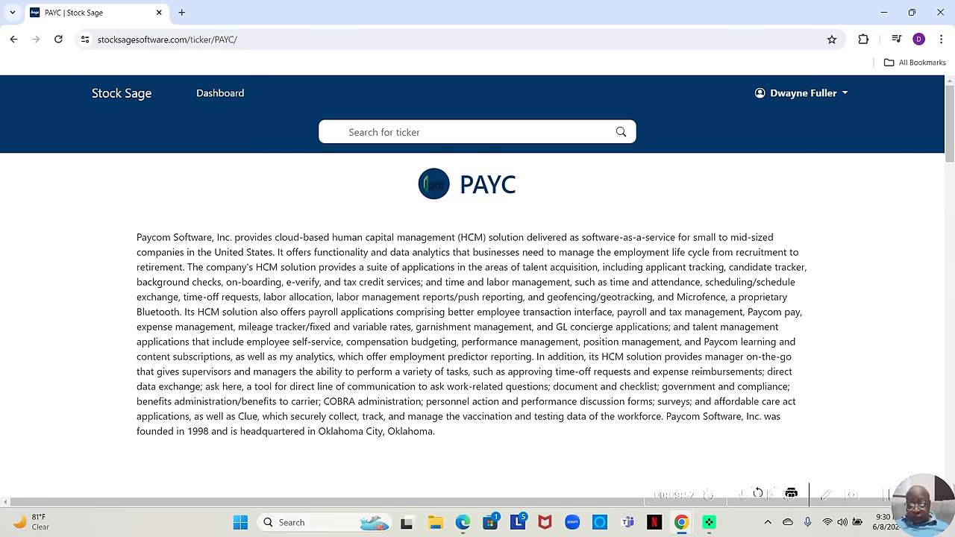
pyautogui.moveTo(951, 112); pyautogui.dragTo(945, 183)
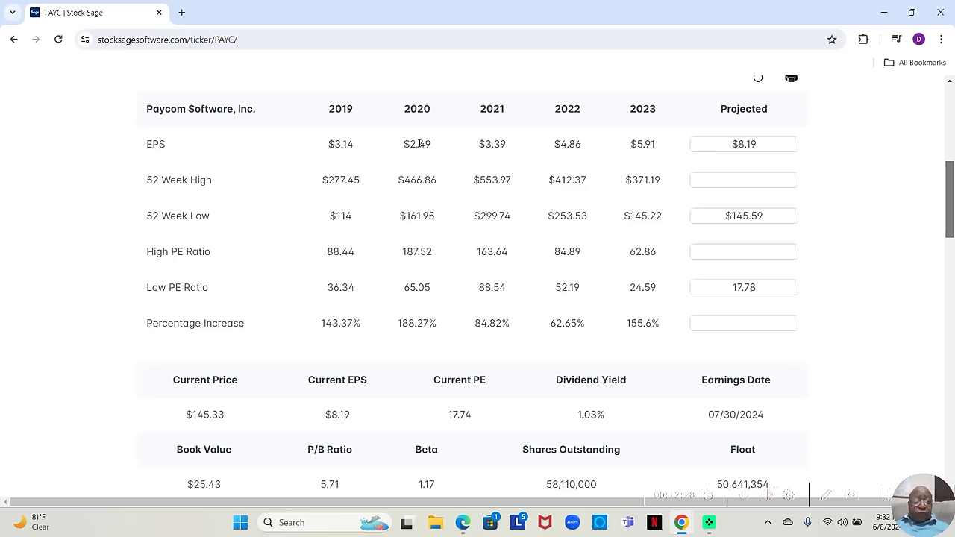
# Open Yahoo Finance in a new browser tab.
pyautogui.click(180, 12)
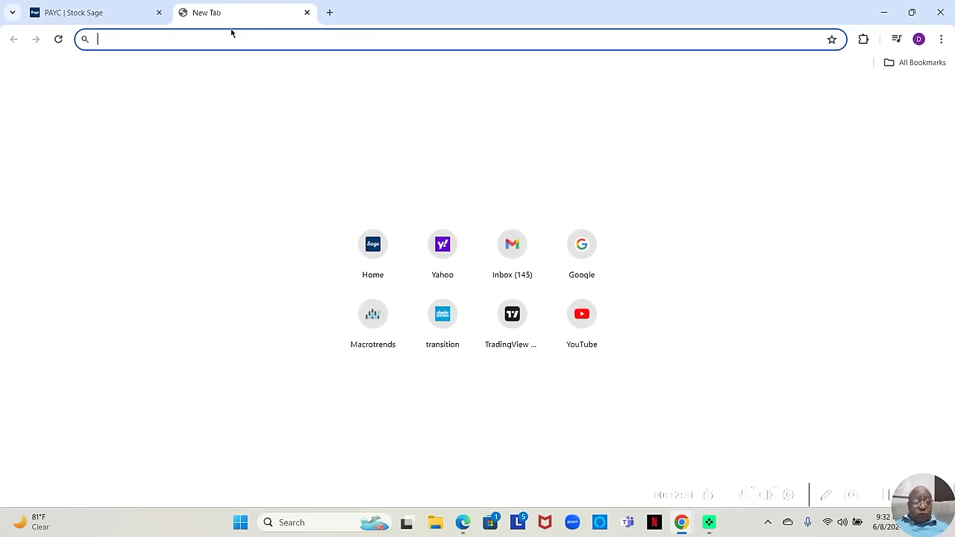
pyautogui.click(445, 245)
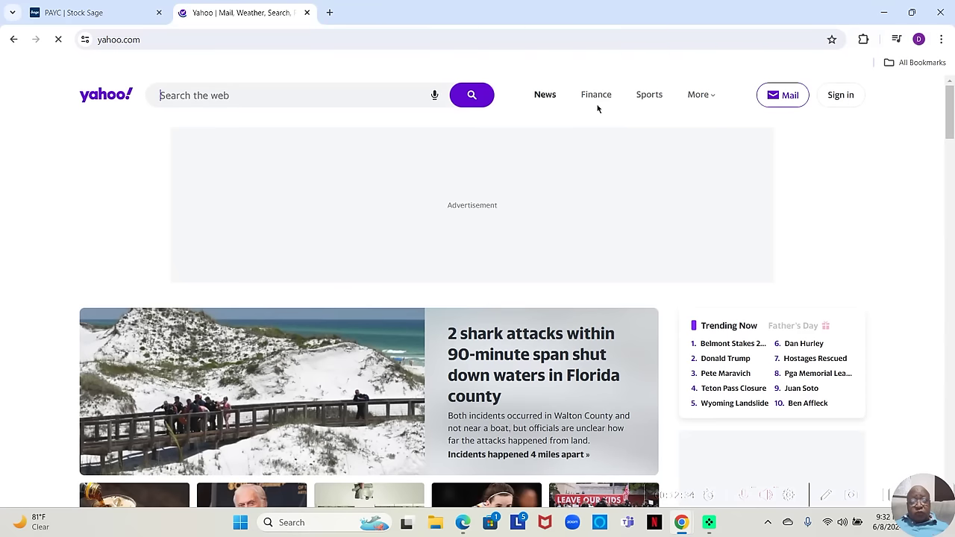
pyautogui.click(594, 100)
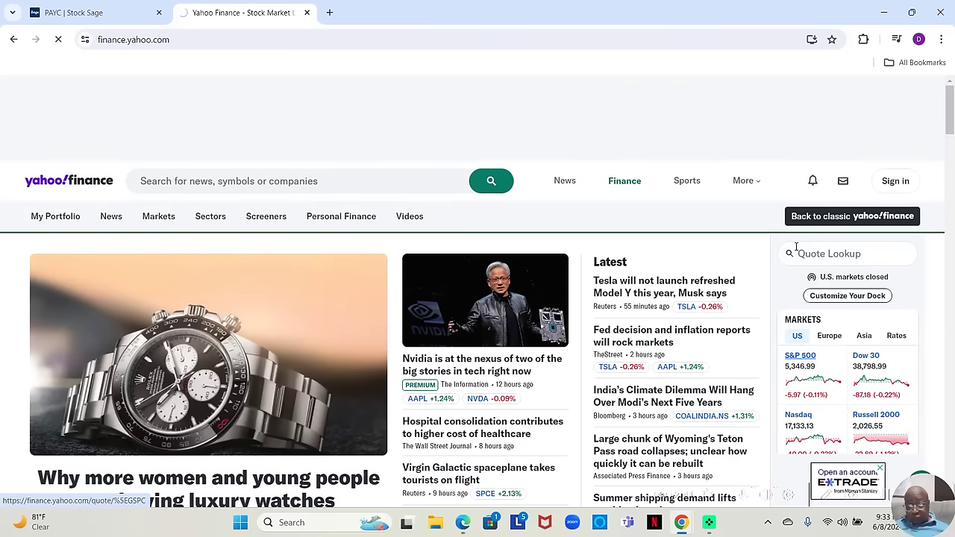
# Look up the Paycom Software (PAYC) quote on Yahoo Finance and check its one-year target estimate.
pyautogui.click(800, 355)
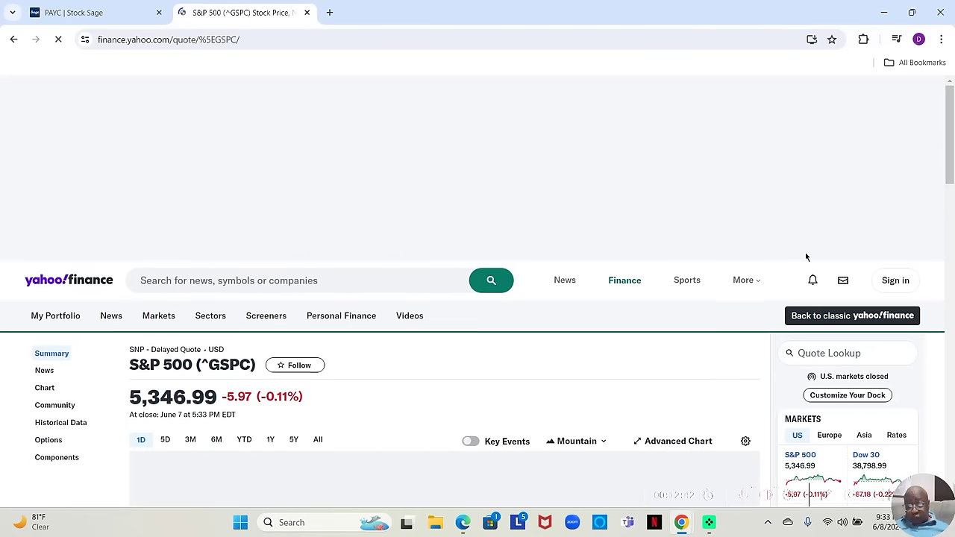
pyautogui.click(816, 347)
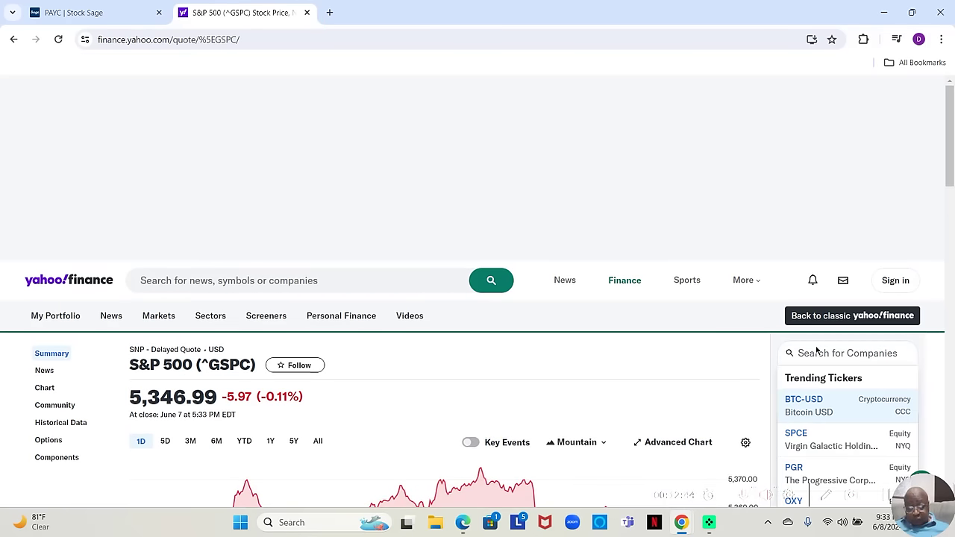
pyautogui.write('payc')
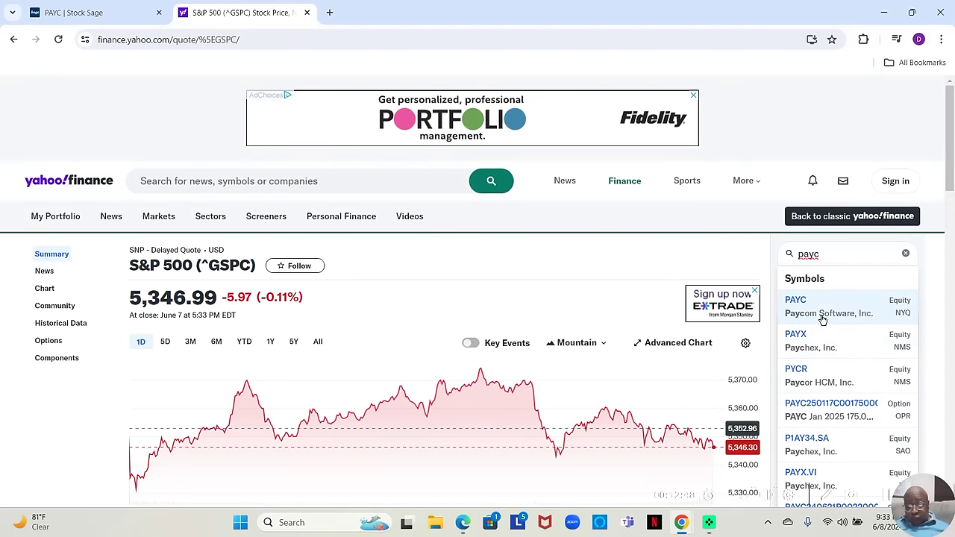
pyautogui.click(820, 306)
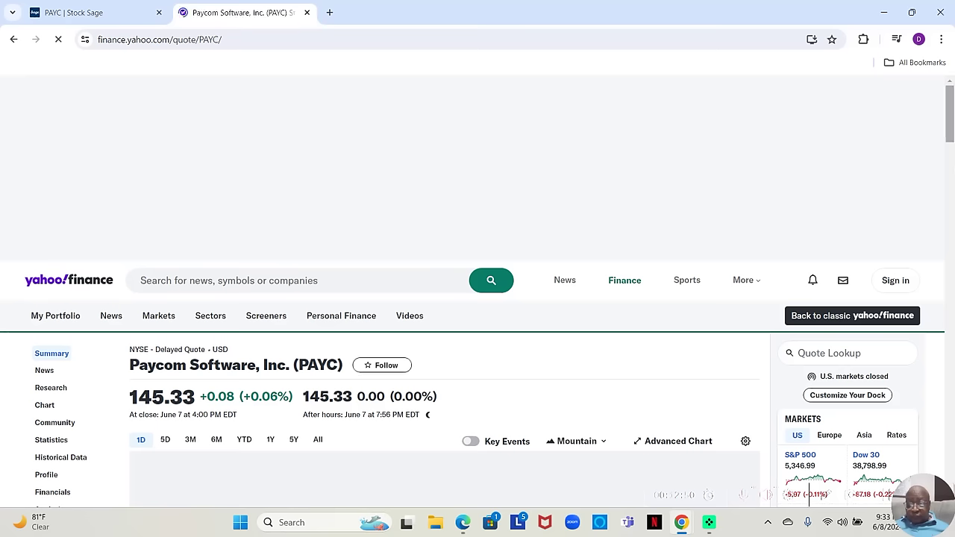
pyautogui.moveTo(949, 115); pyautogui.dragTo(951, 142)
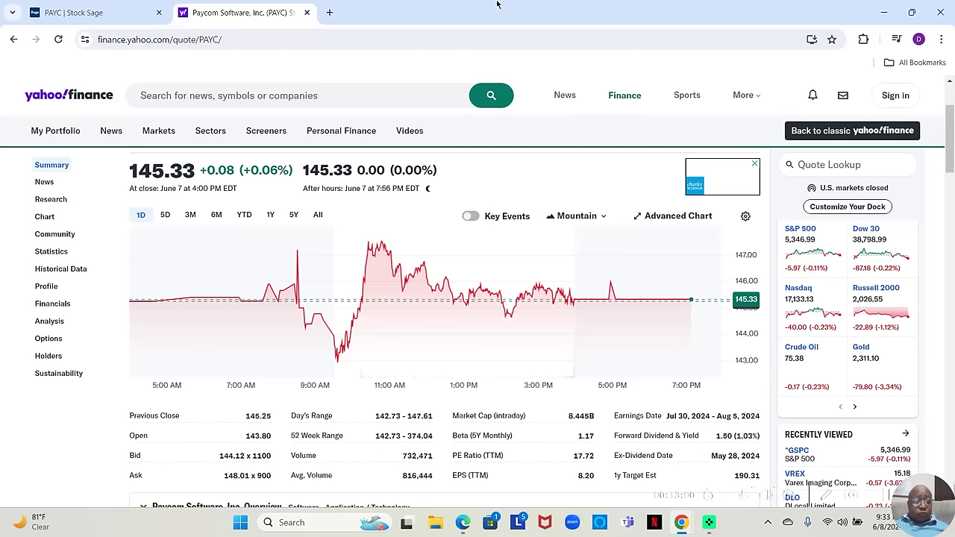
# Back on Stock Sage's PAYC page, set the projected 52 Week High to 190.31.
pyautogui.click(107, 7)
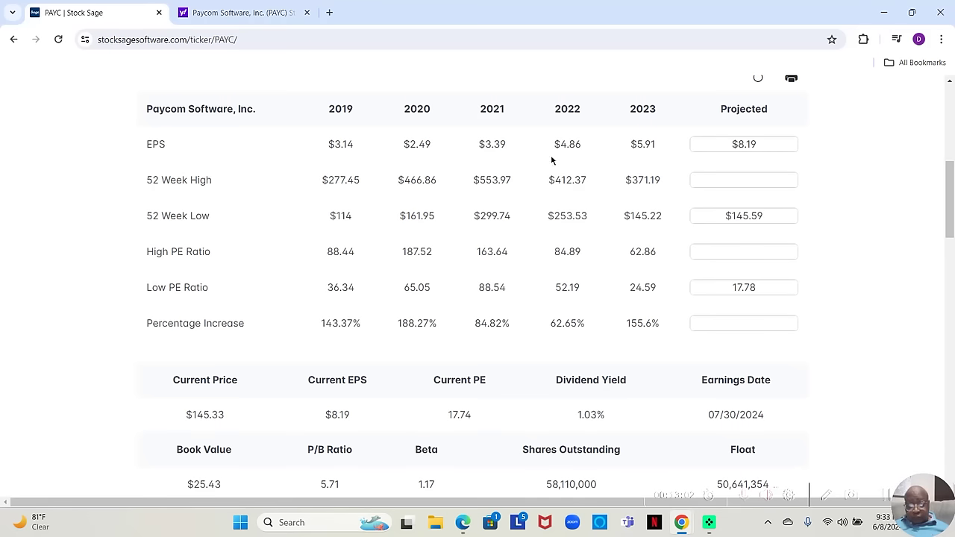
pyautogui.click(712, 183)
pyautogui.write('190.')
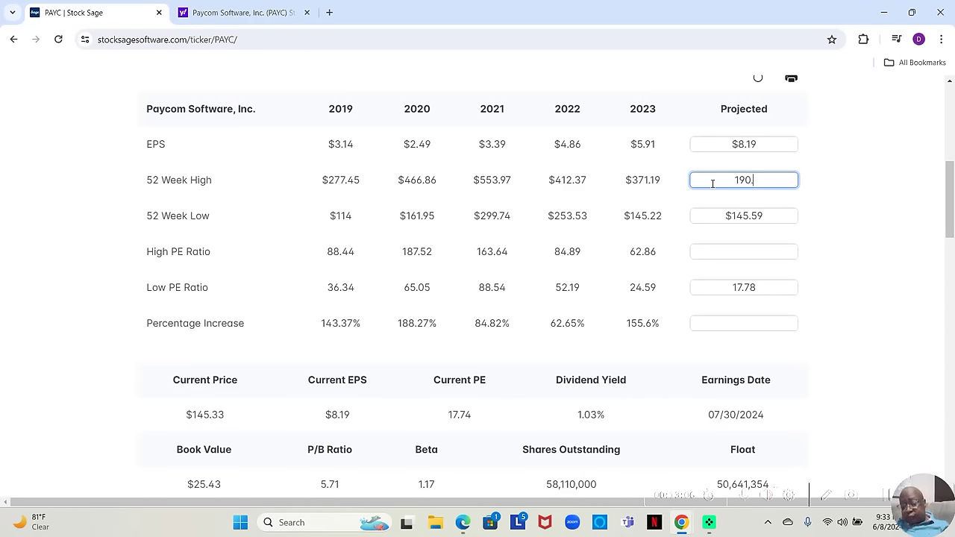
pyautogui.write('31')
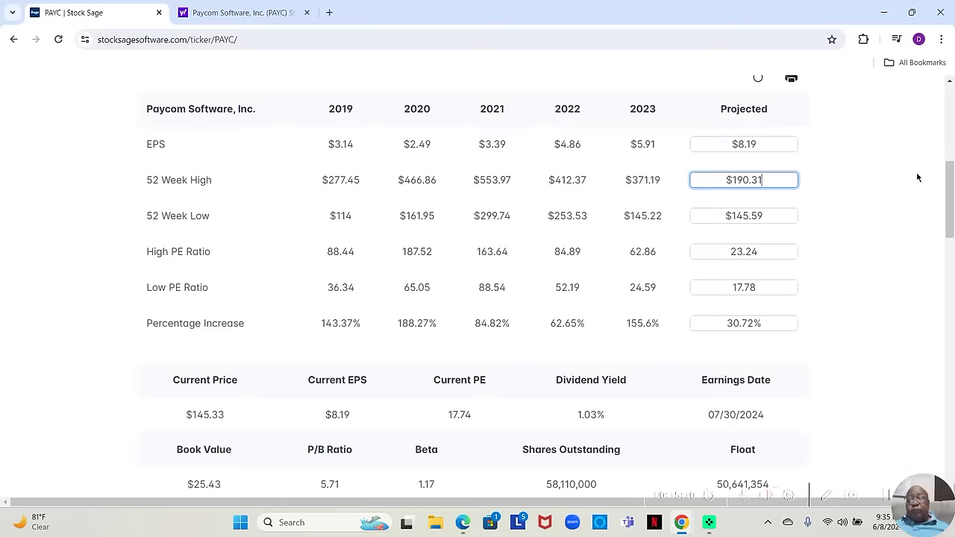
# Return to the dashboard and filter for Current Assets greater than Current Liabilities and Profit Margin Greater than 10%, leaving Stock Buybacks unfiltered.
pyautogui.moveTo(952, 182); pyautogui.dragTo(776, 67)
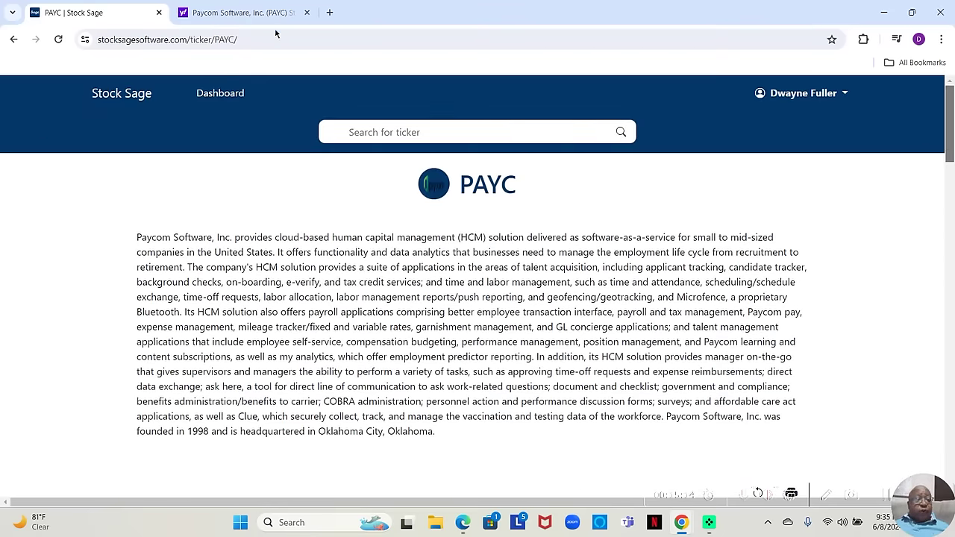
pyautogui.click(213, 94)
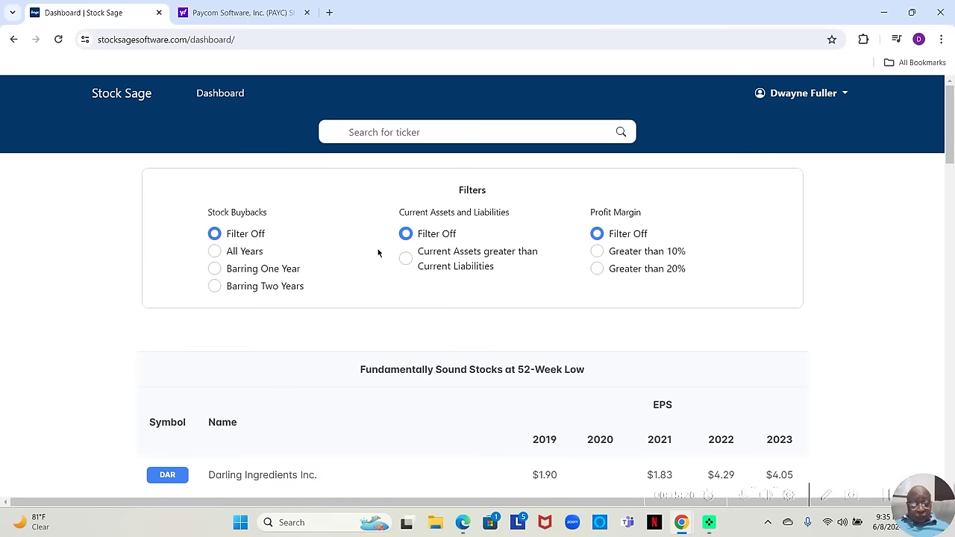
pyautogui.click(406, 258)
pyautogui.click(596, 251)
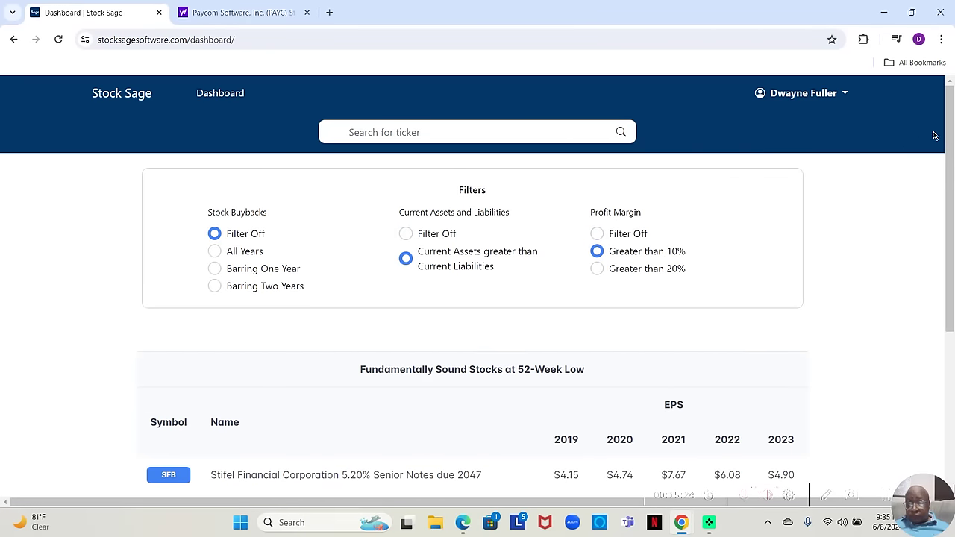
# Review MGP Ingredients' (MGPI) yearly and projected figures from the filtered list, and return to the dashboard filters.
pyautogui.moveTo(951, 124); pyautogui.dragTo(952, 252)
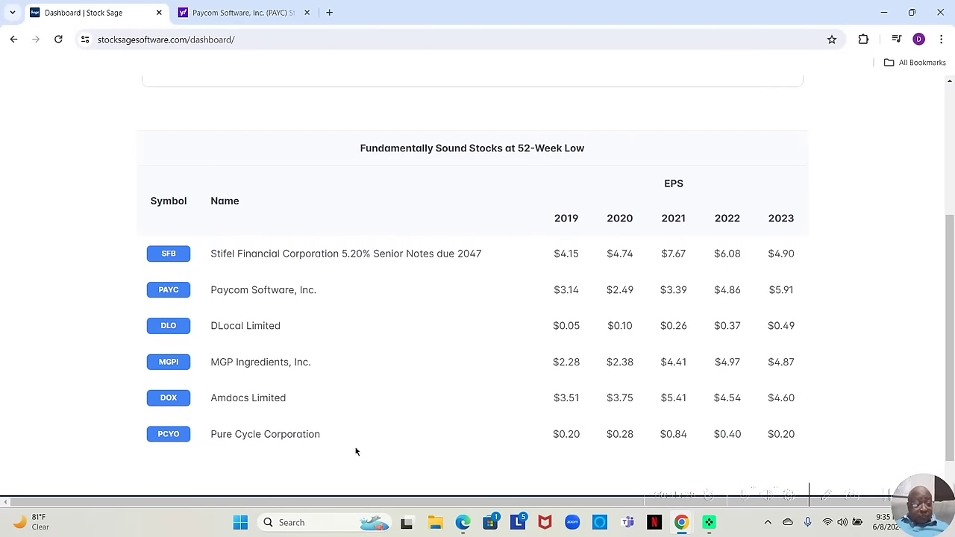
pyautogui.click(168, 363)
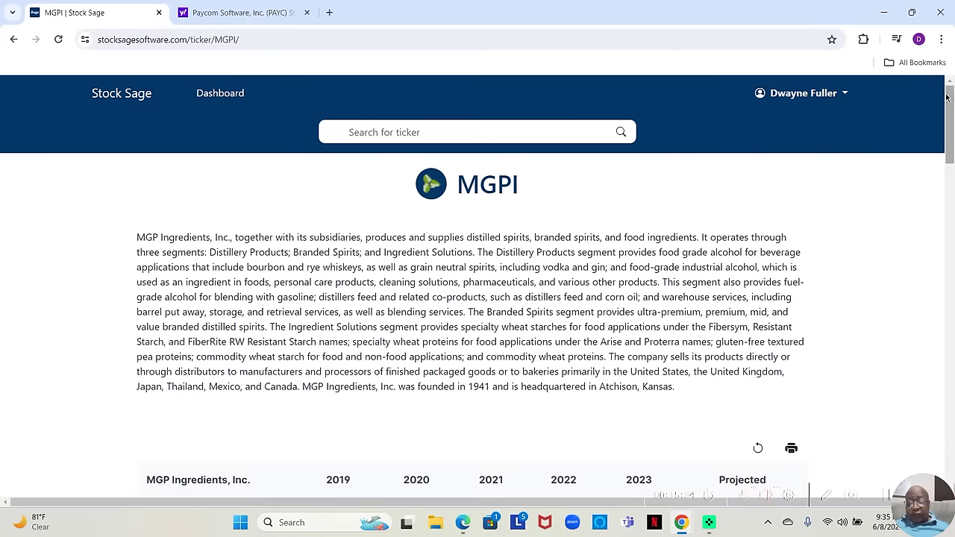
pyautogui.scroll(-4, 951, 116)
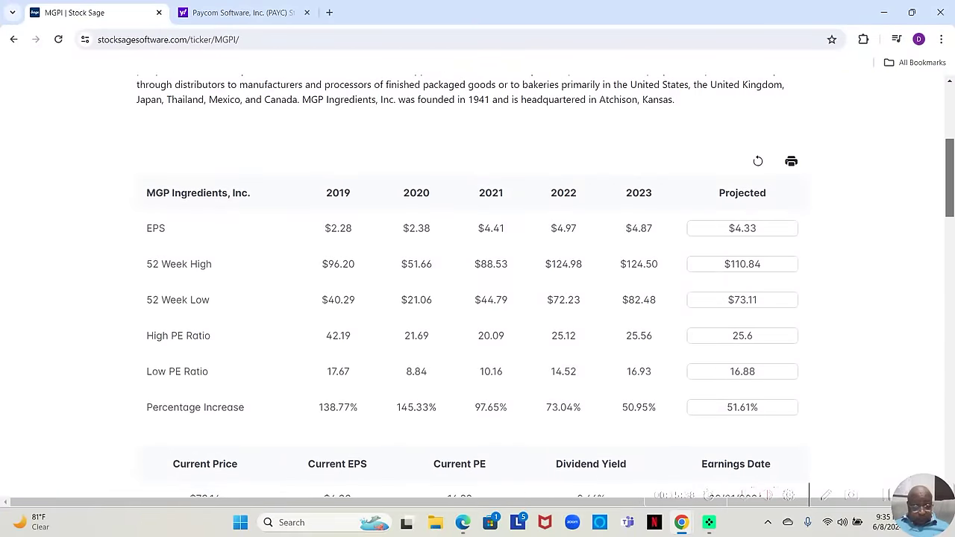
pyautogui.scroll(-1, 545, 286)
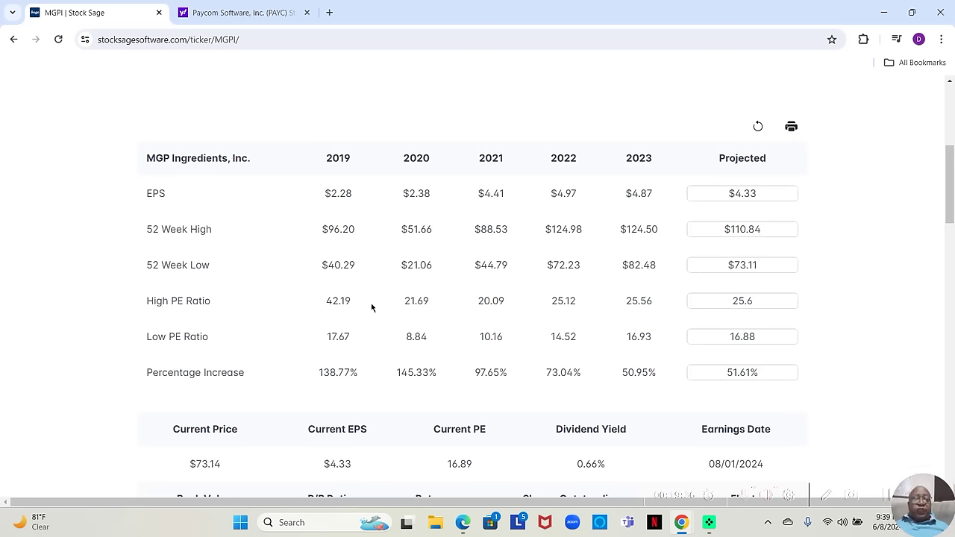
pyautogui.click(13, 39)
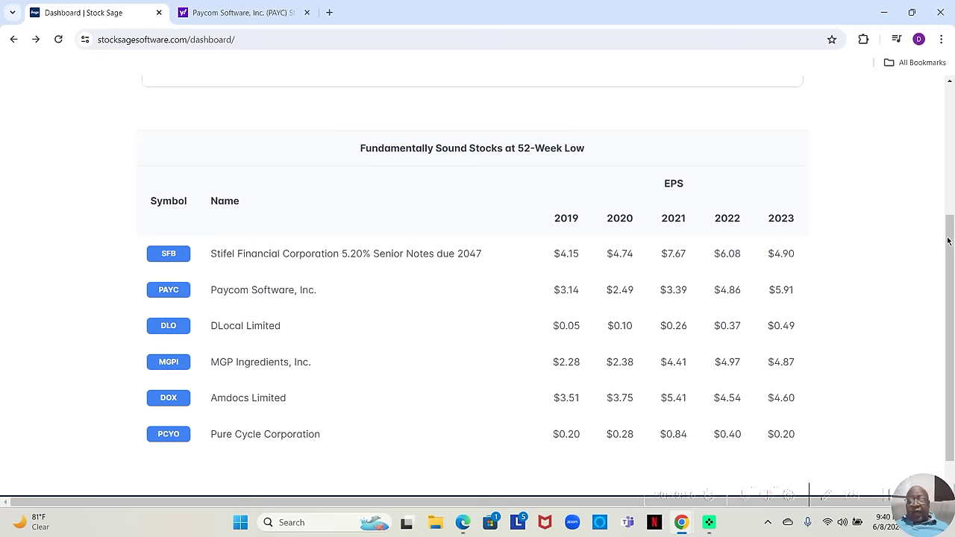
pyautogui.moveTo(953, 259); pyautogui.dragTo(946, 74)
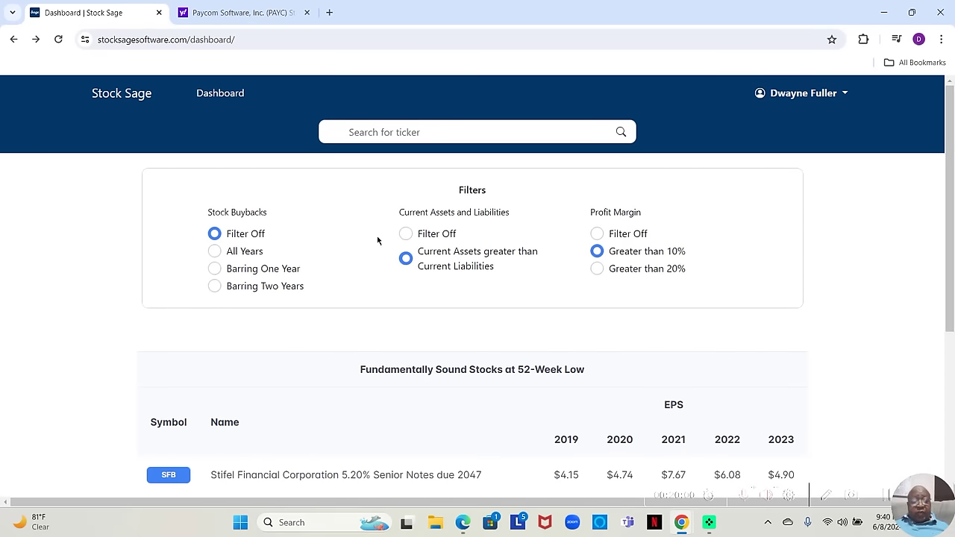
# Turn off the Profit Margin filter and list only stocks with Current Assets greater than Current Liabilities.
pyautogui.click(406, 234)
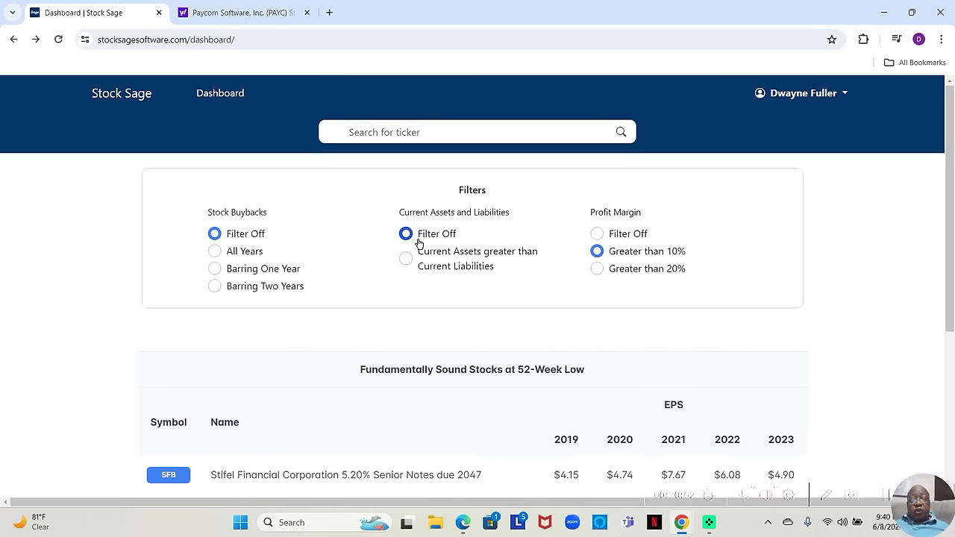
pyautogui.click(597, 236)
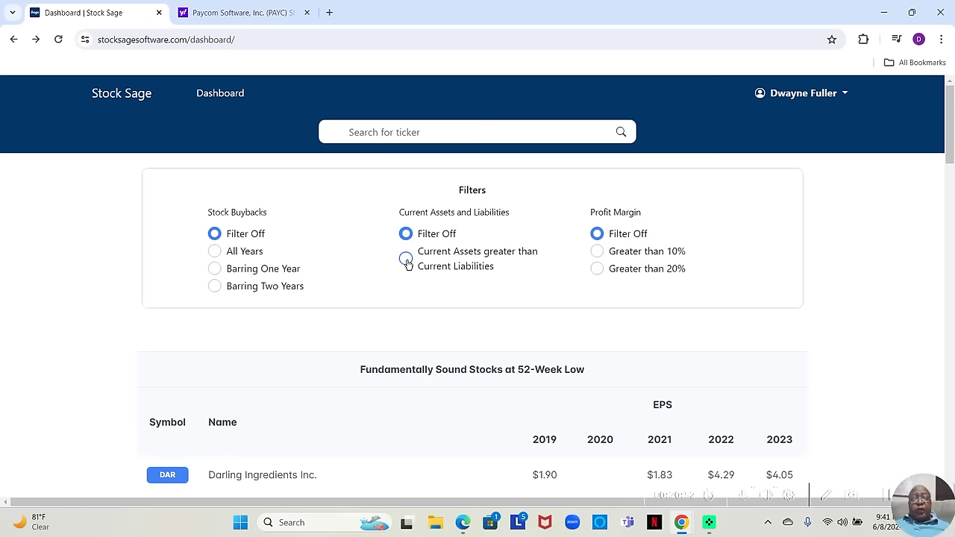
pyautogui.click(408, 263)
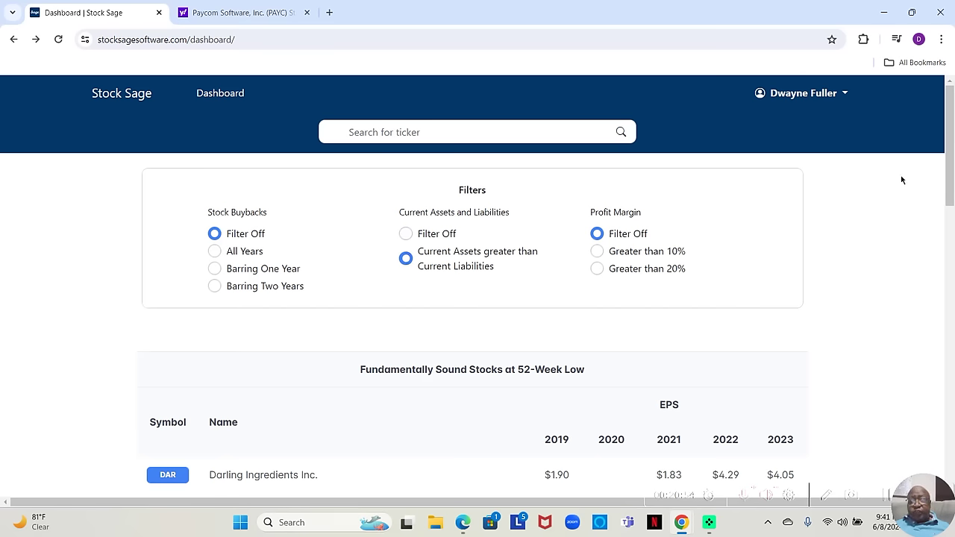
# Check the CSG Systems International (CSGS) page from the filtered list, and return to the dashboard.
pyautogui.moveTo(951, 111); pyautogui.dragTo(946, 202)
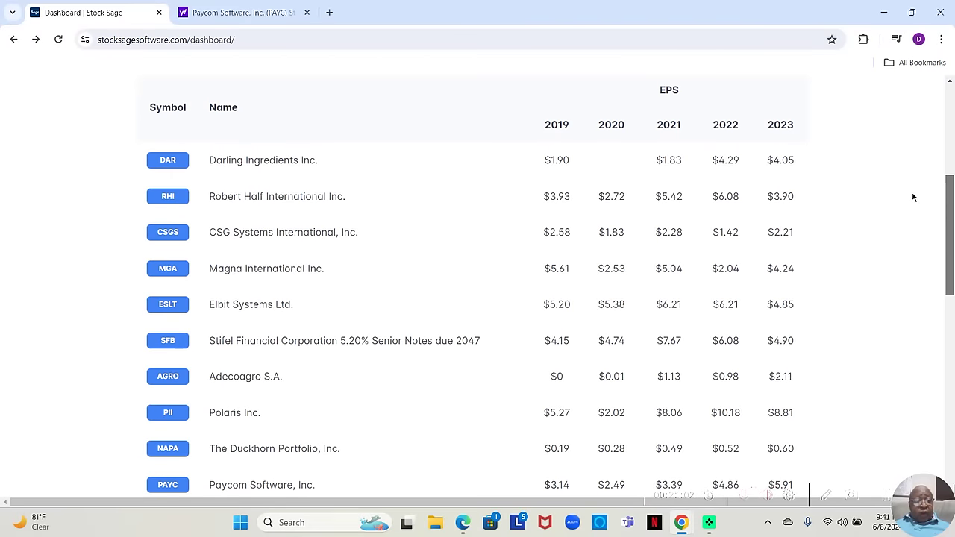
pyautogui.click(168, 232)
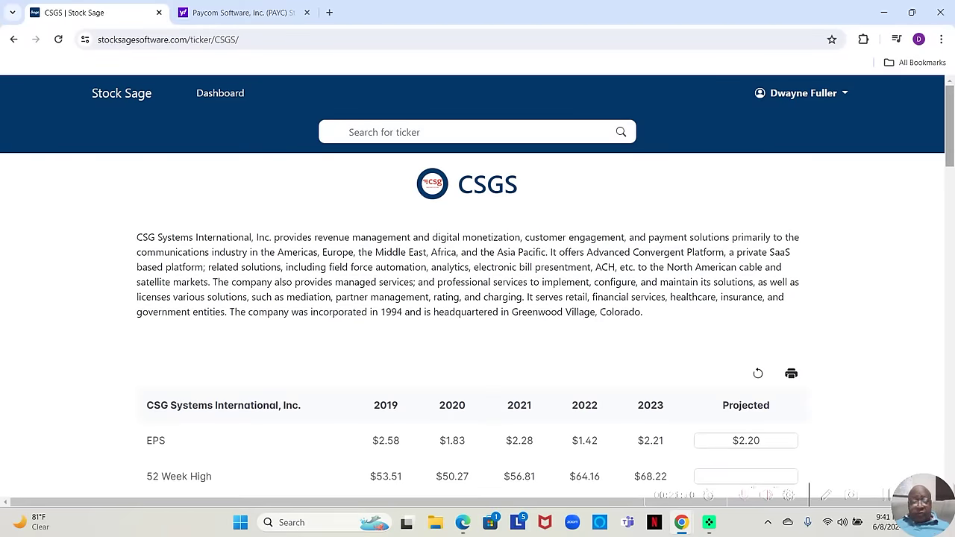
pyautogui.moveTo(950, 126); pyautogui.dragTo(950, 99)
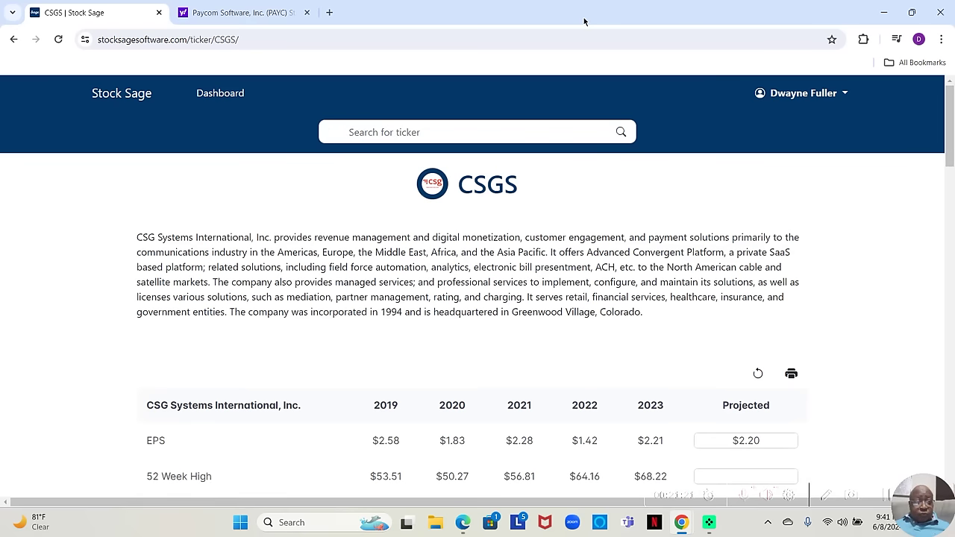
pyautogui.click(14, 40)
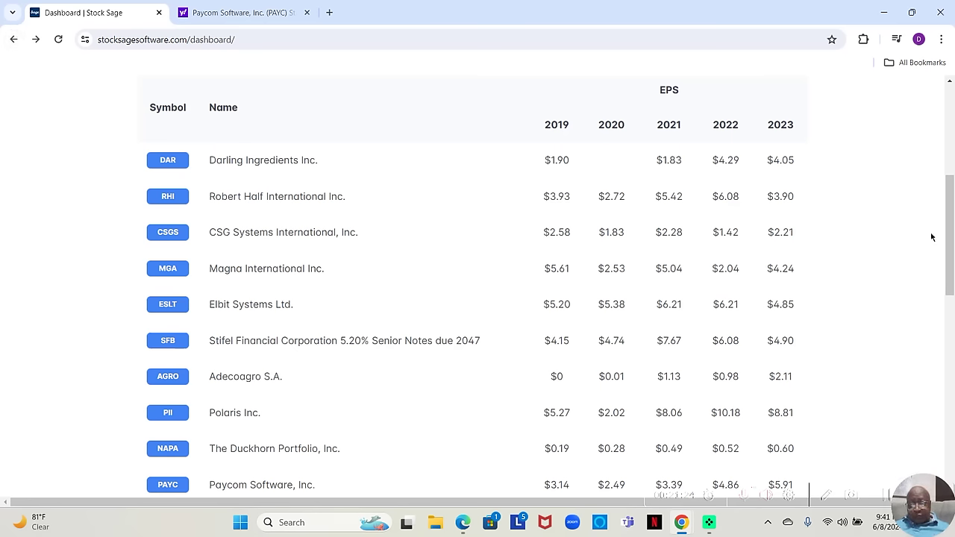
# Set the Profit Margin filter to Greater than 10% and look through the narrowed stock list.
pyautogui.moveTo(949, 235); pyautogui.dragTo(949, 140)
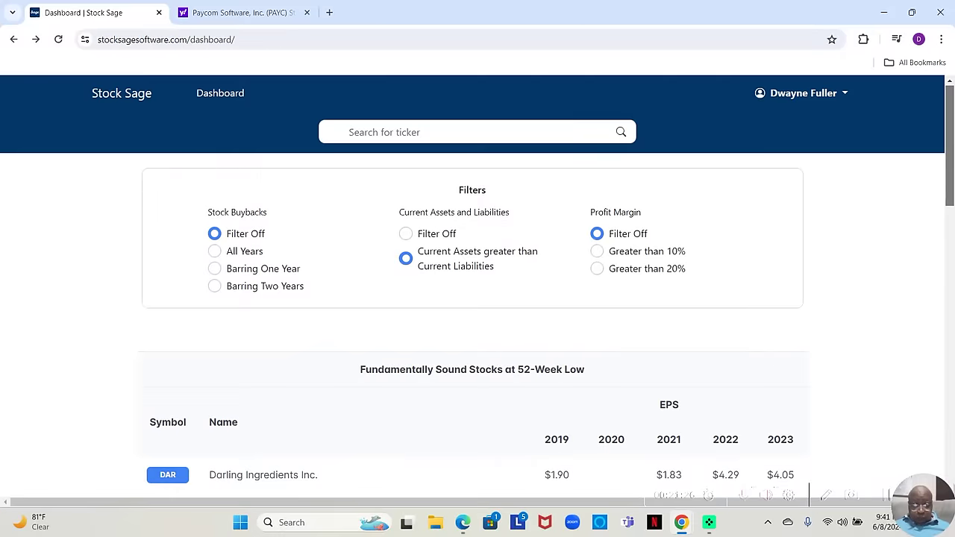
pyautogui.click(597, 252)
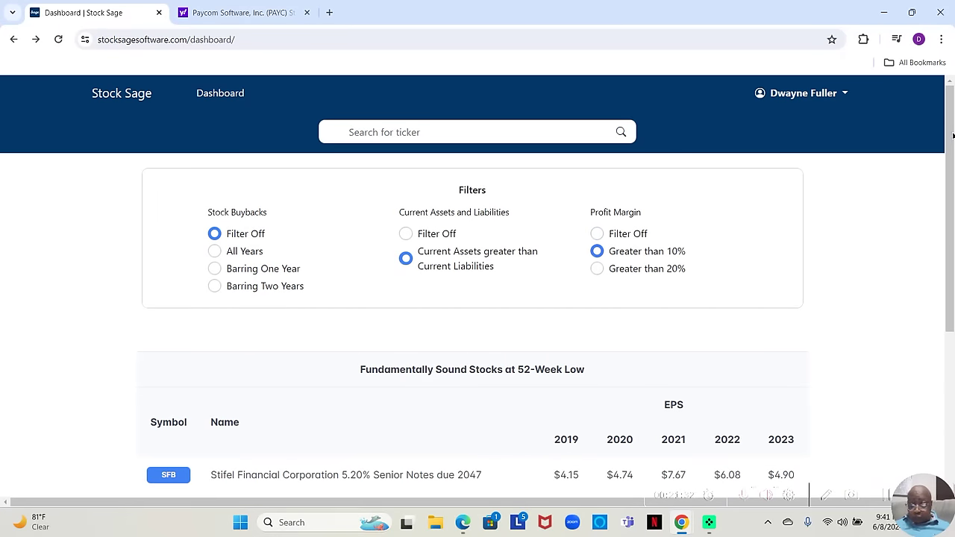
pyautogui.scroll(-1, 950, 135)
pyautogui.scroll(-2, 595, 301)
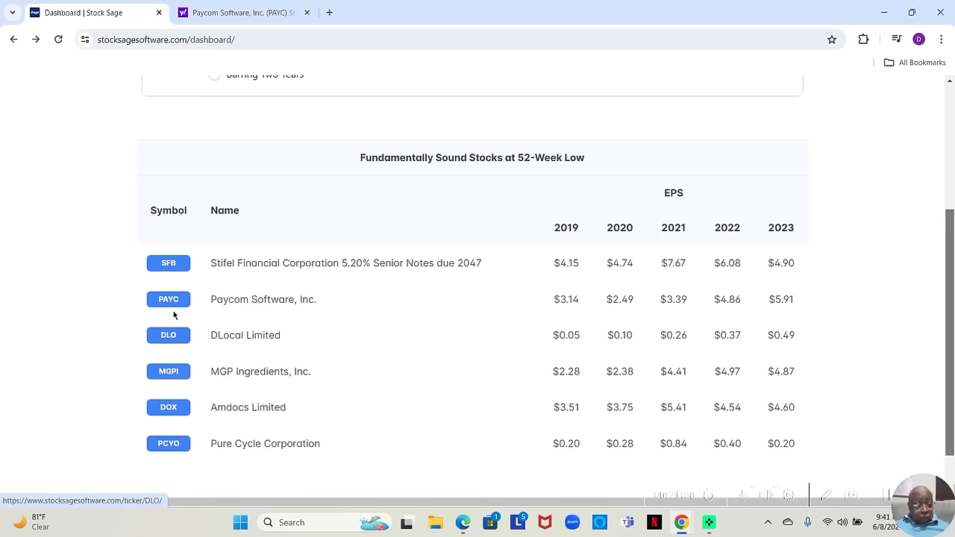
# Review MGP Ingredients' (MGPI) income statement, balance sheet and cash flow figures, and return to the filtered stock list.
pyautogui.click(169, 378)
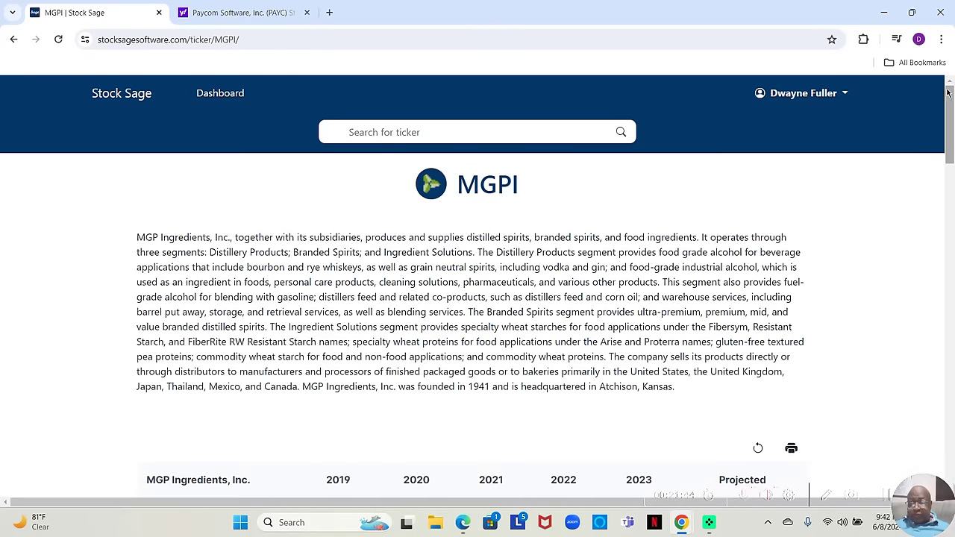
pyautogui.scroll(-2, 950, 116)
pyautogui.scroll(-5, 478, 285)
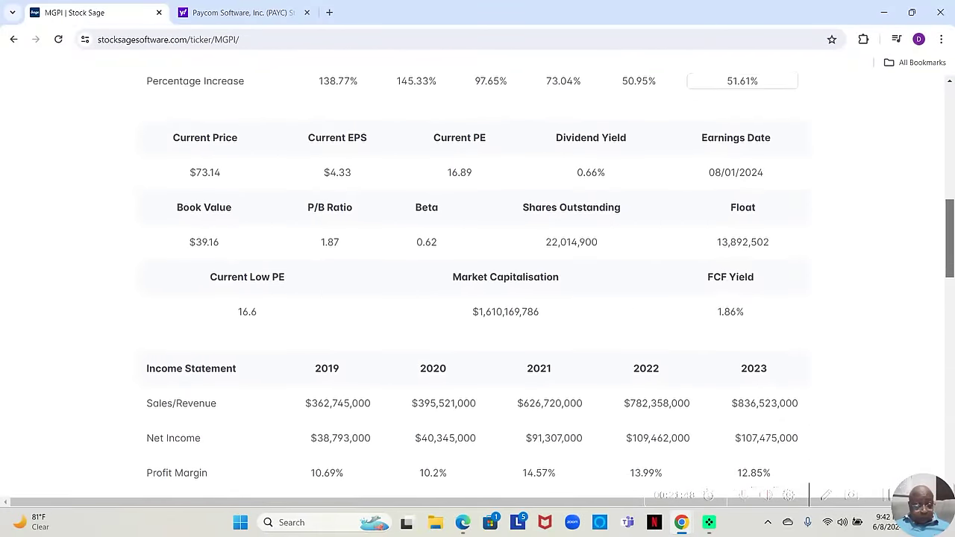
pyautogui.scroll(-5, 478, 286)
pyautogui.scroll(-1, 478, 286)
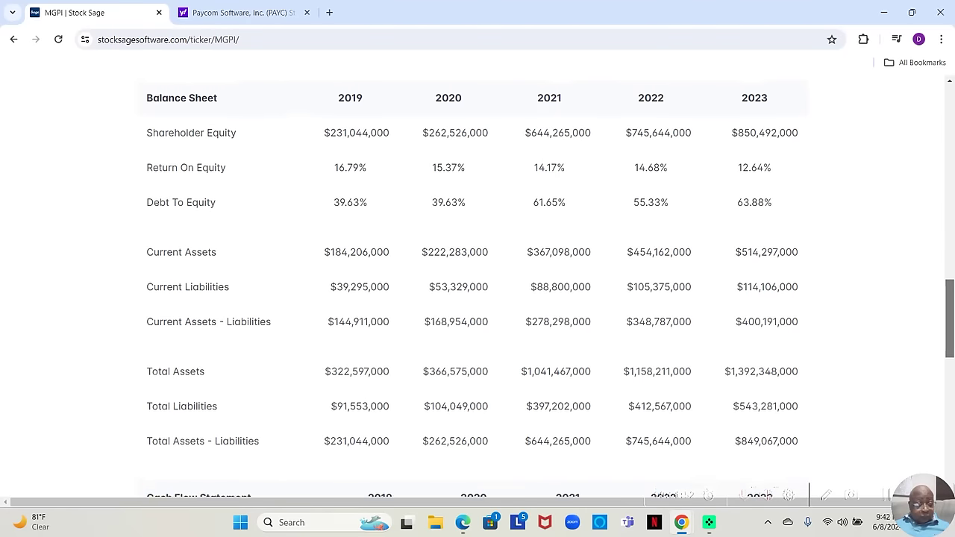
pyautogui.scroll(-1, 478, 286)
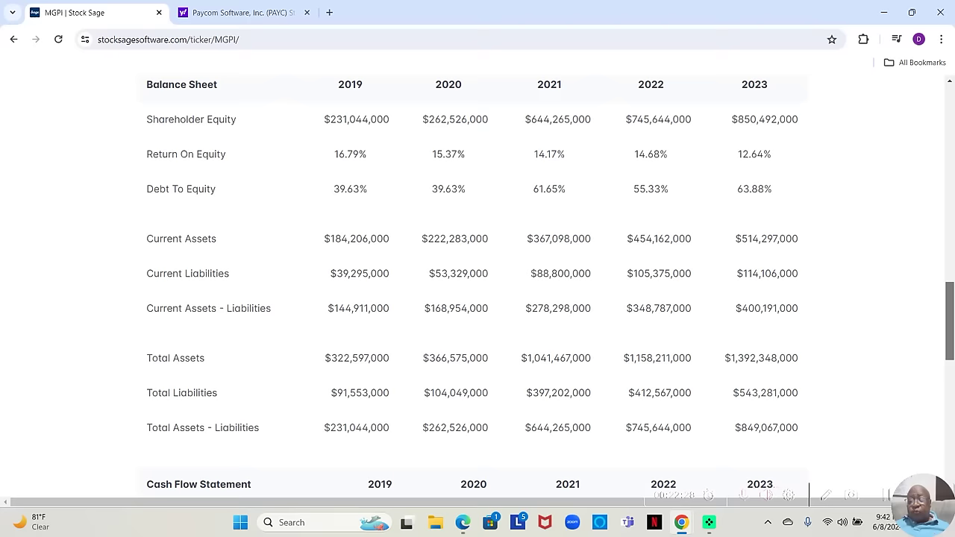
pyautogui.moveTo(951, 299); pyautogui.dragTo(950, 328)
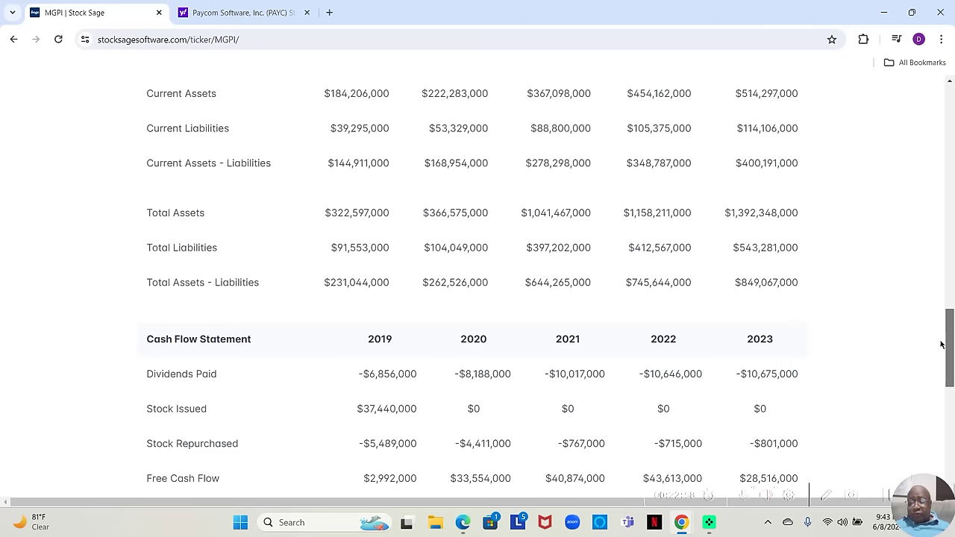
pyautogui.moveTo(950, 344); pyautogui.dragTo(952, 310)
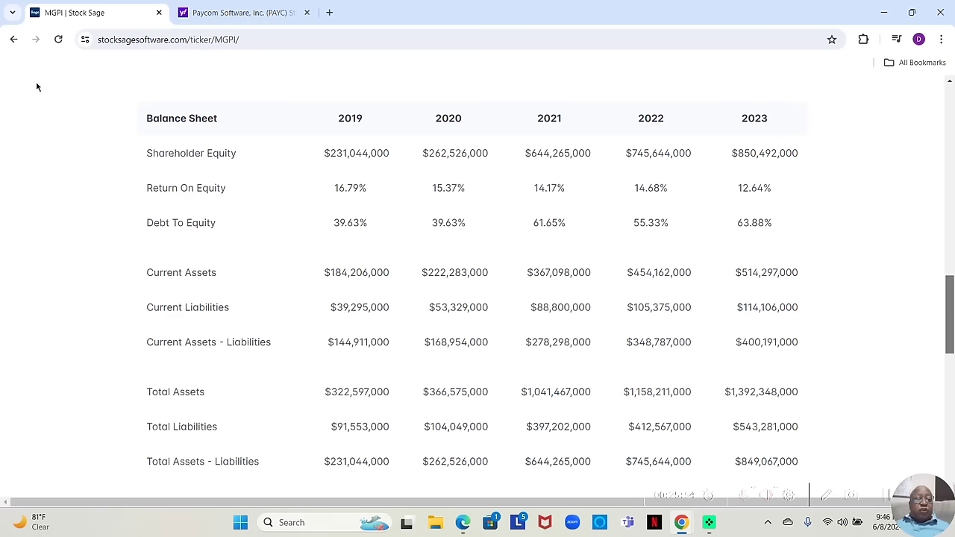
pyautogui.click(12, 39)
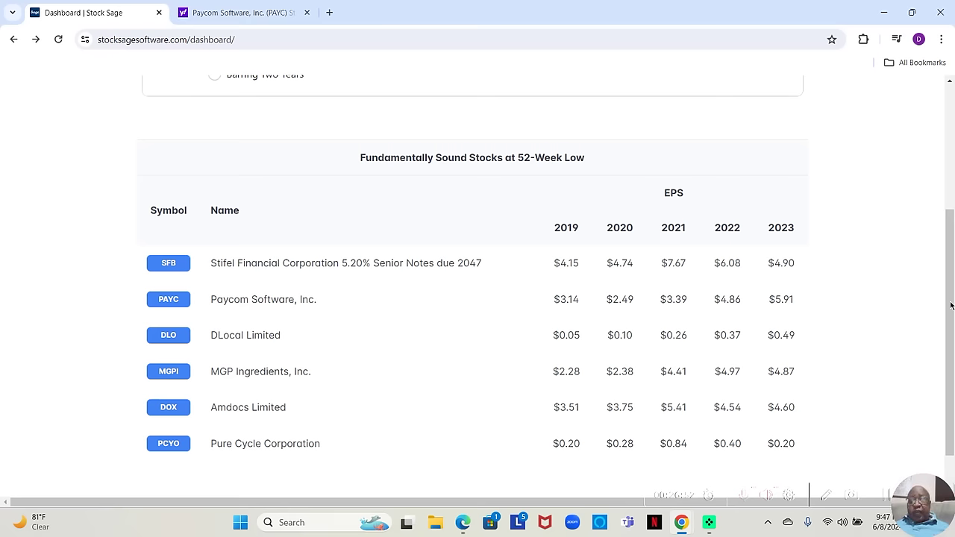
# Switch off both the Current Assets and Liabilities filter and the Profit Margin filter on the dashboard.
pyautogui.scroll(3, 950, 306)
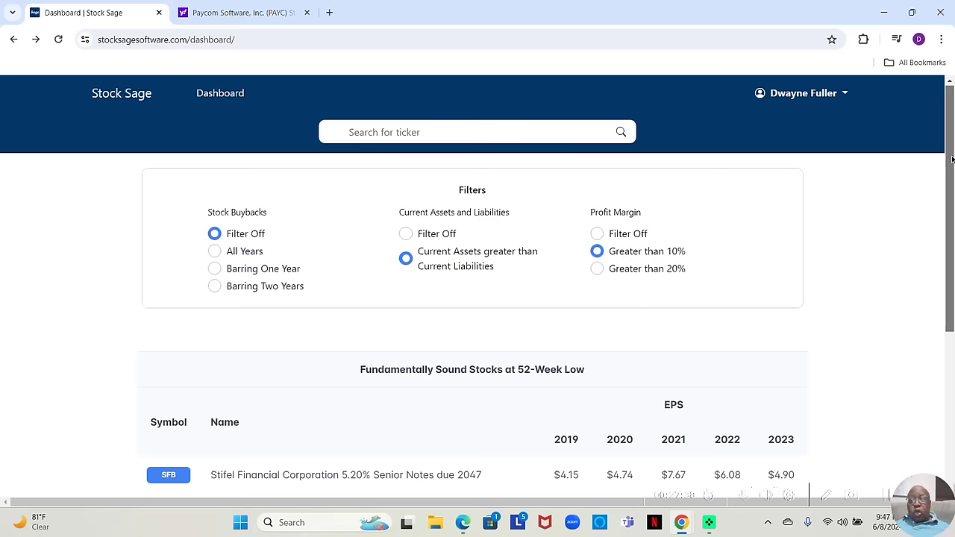
pyautogui.moveTo(950, 156); pyautogui.dragTo(951, 235)
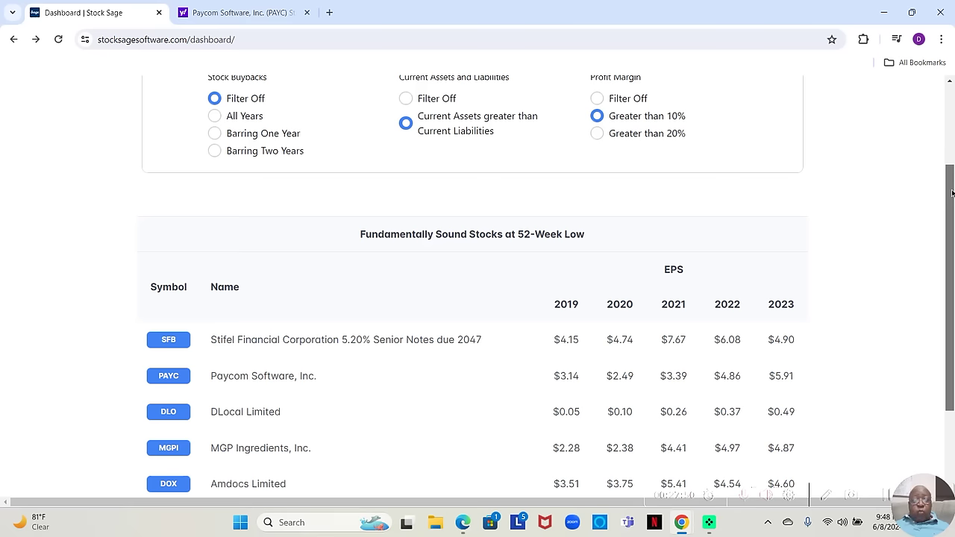
pyautogui.click(407, 107)
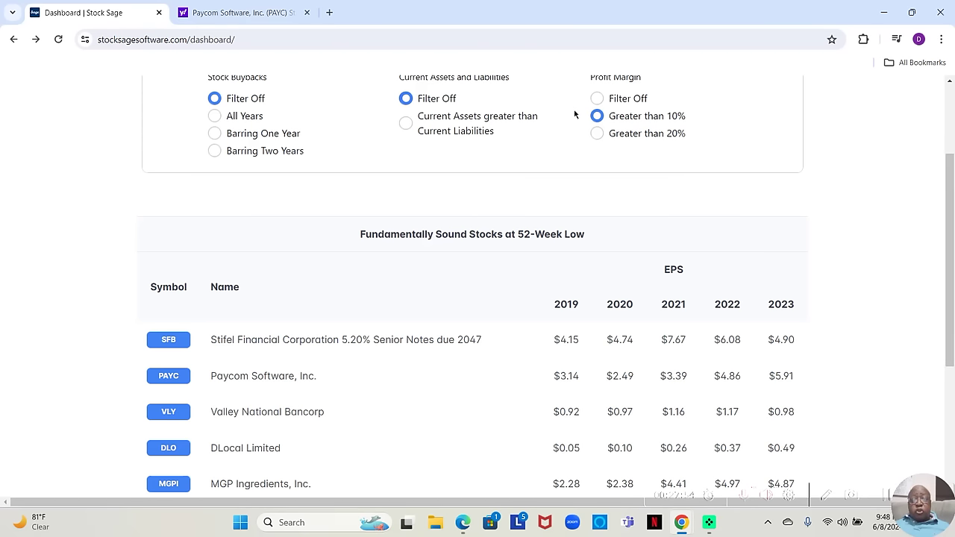
pyautogui.click(596, 98)
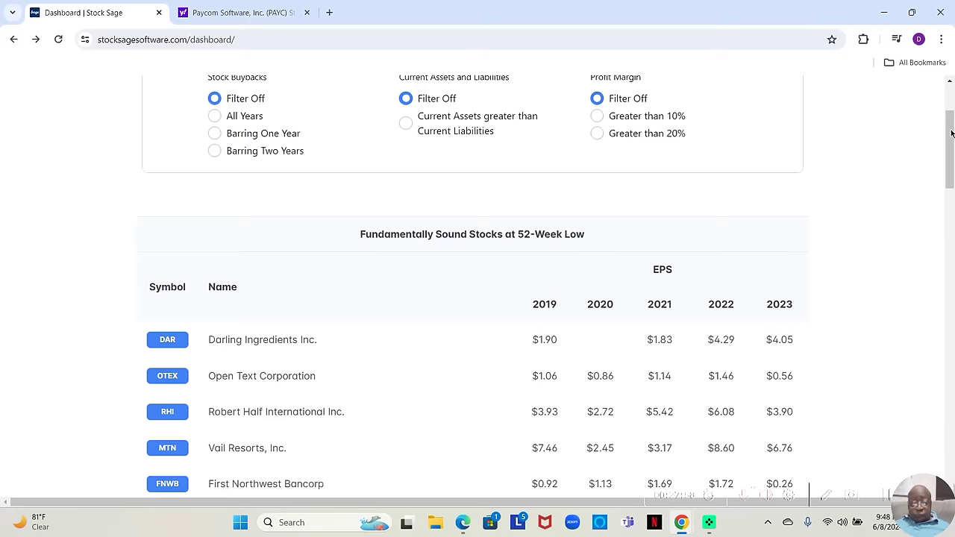
pyautogui.moveTo(951, 133); pyautogui.dragTo(952, 91)
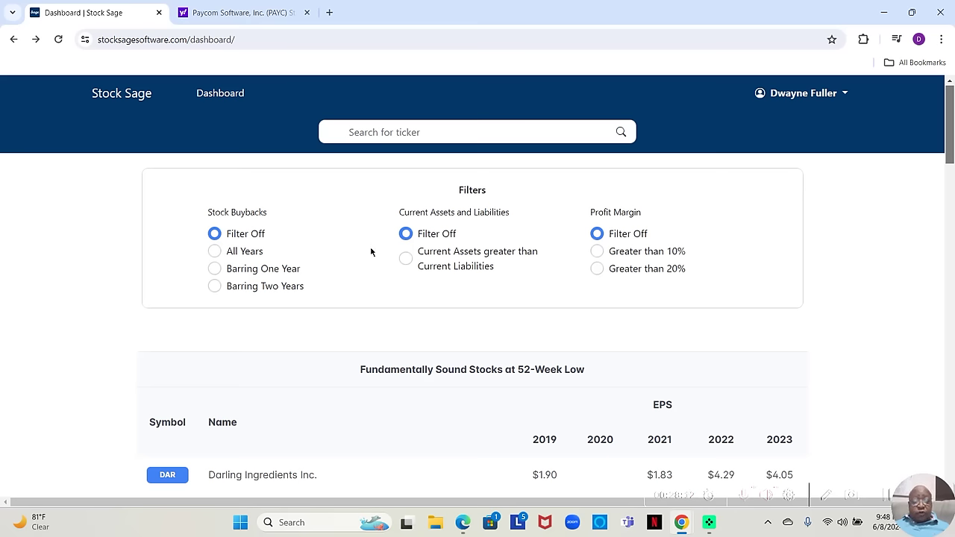
# Apply the Current Assets greater than Current Liabilities filter and look through the whole resulting stock list.
pyautogui.click(404, 259)
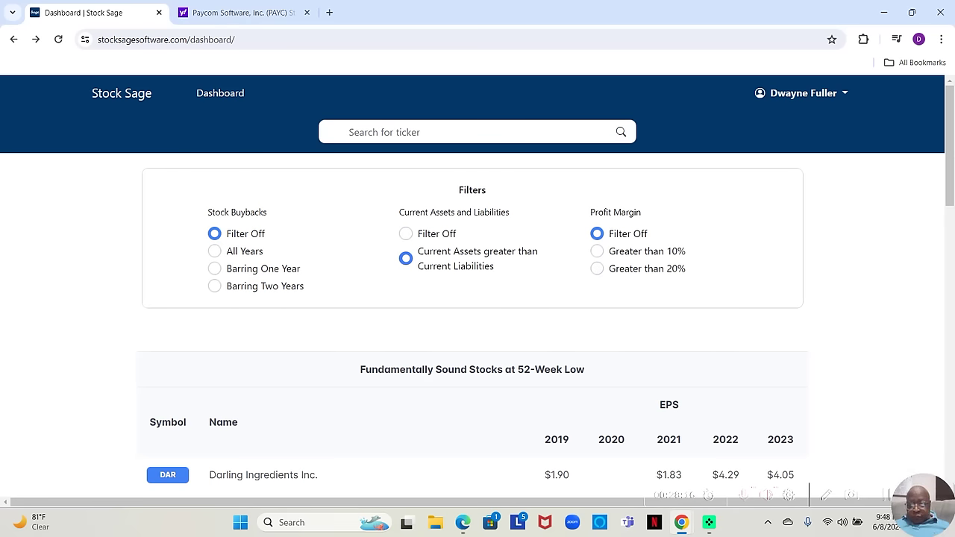
pyautogui.scroll(-4, 953, 137)
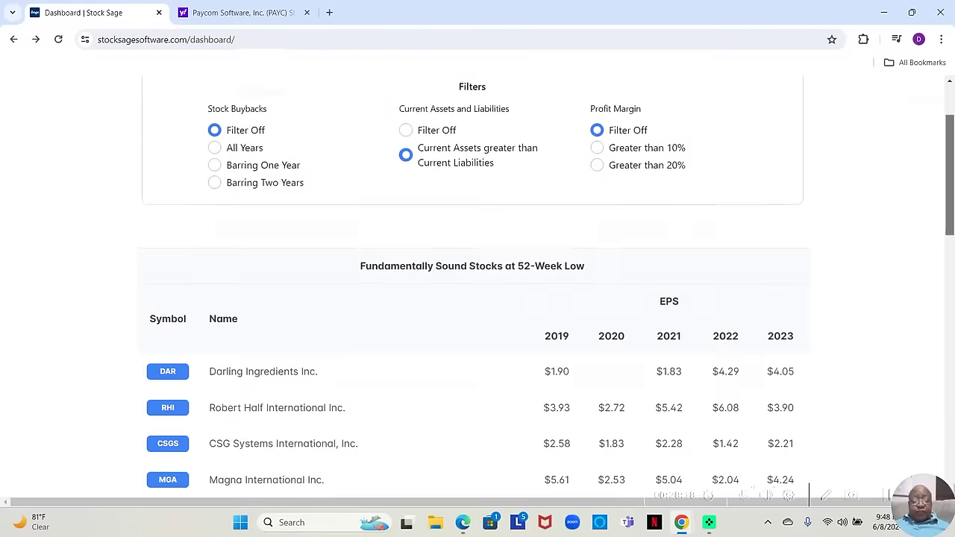
pyautogui.scroll(-5, 477, 291)
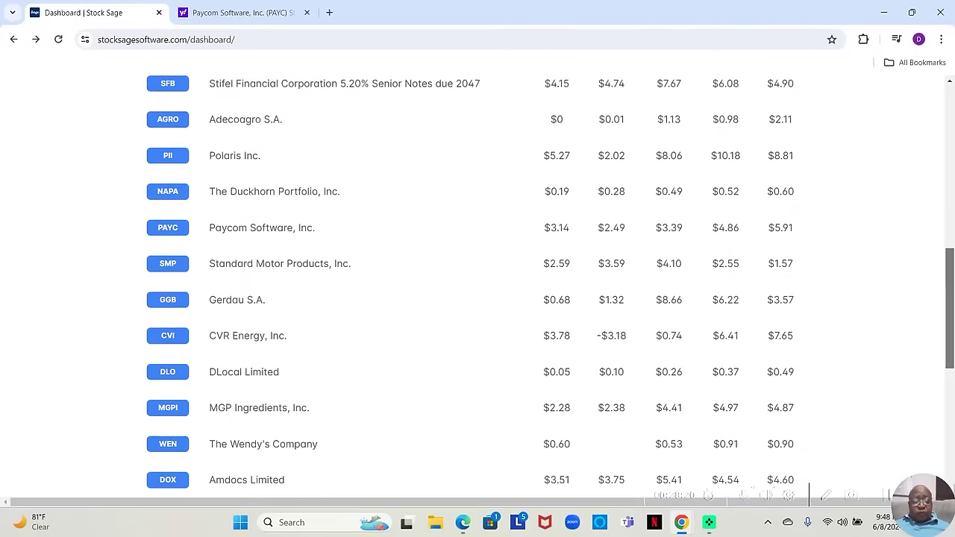
pyautogui.scroll(-4, 946, 388)
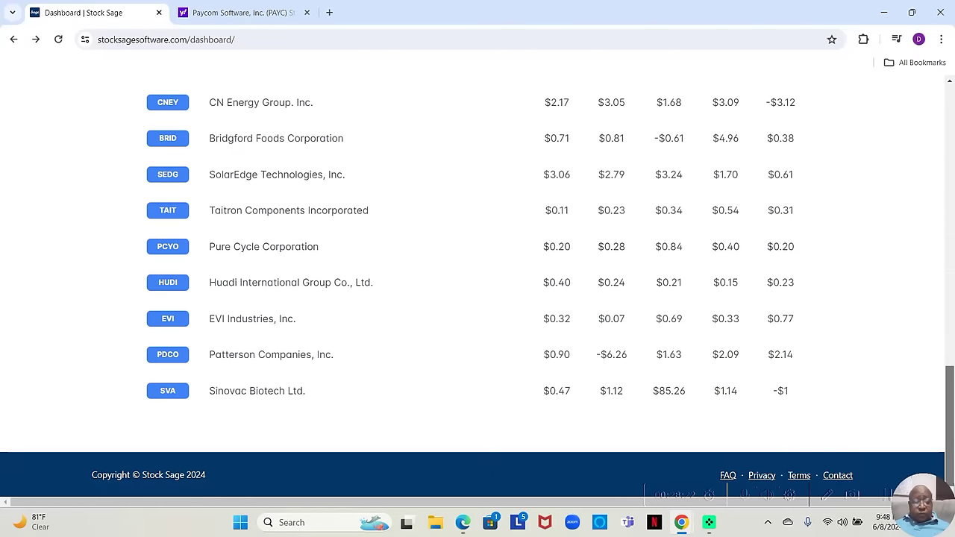
pyautogui.scroll(1, 946, 389)
pyautogui.scroll(15, 947, 389)
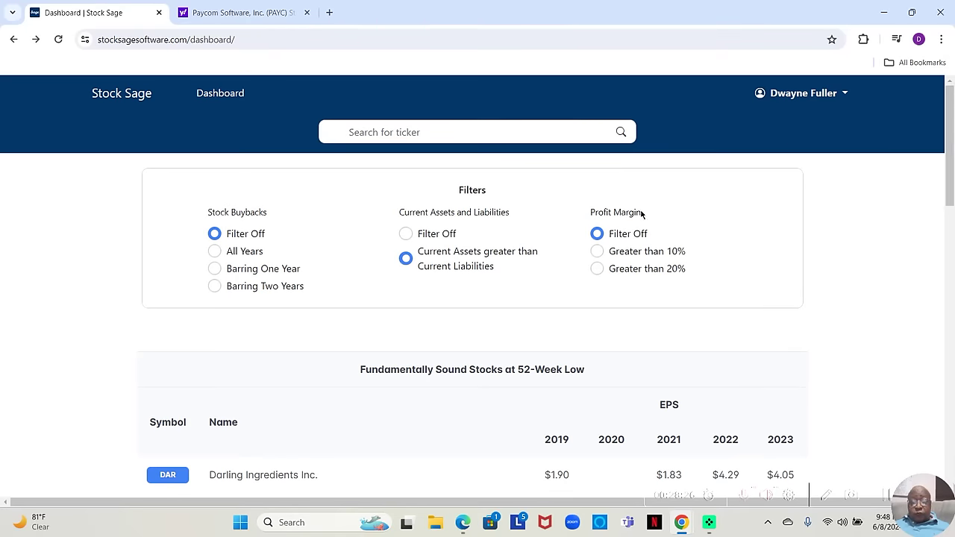
# Add the Profit Margin Greater than 10% filter to the current assets filter and check the stocks listed.
pyautogui.click(597, 252)
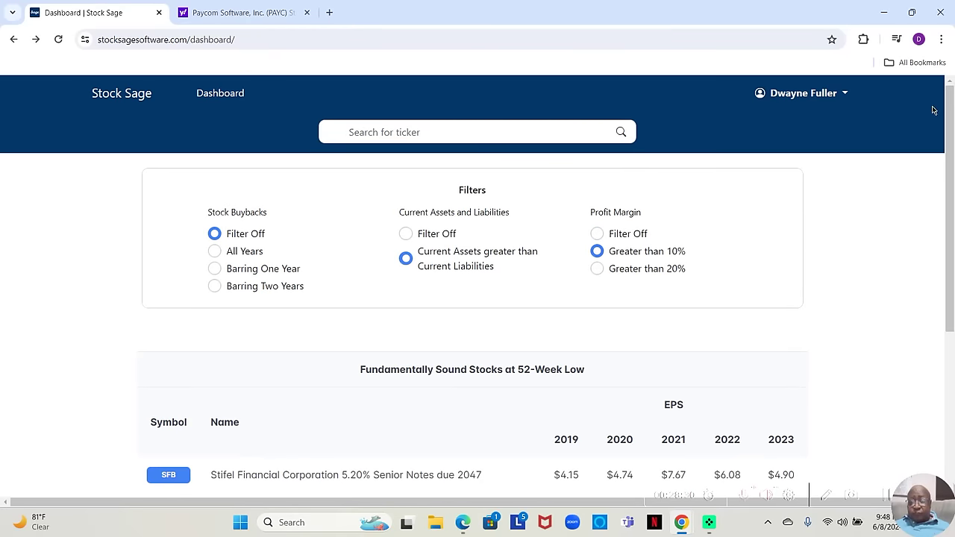
pyautogui.scroll(-3, 950, 110)
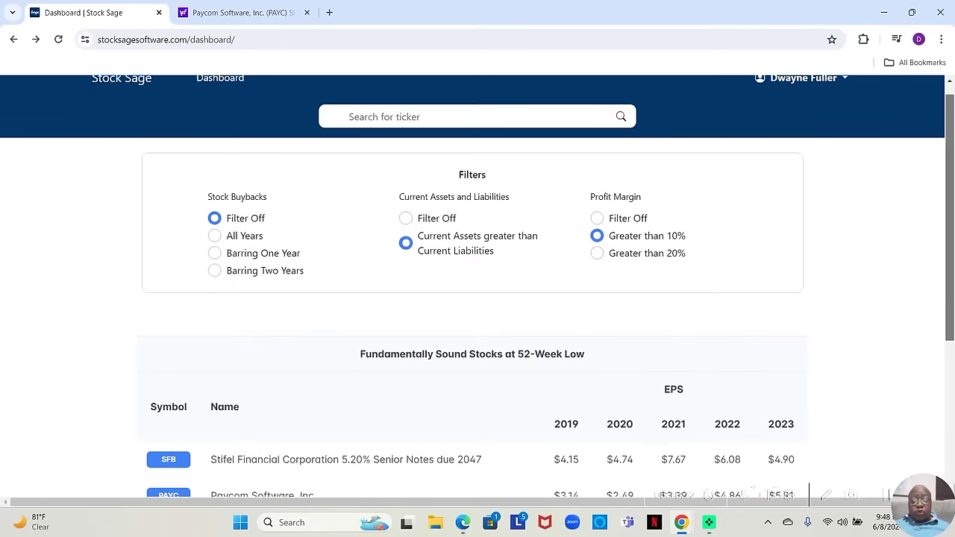
pyautogui.scroll(-1, 478, 286)
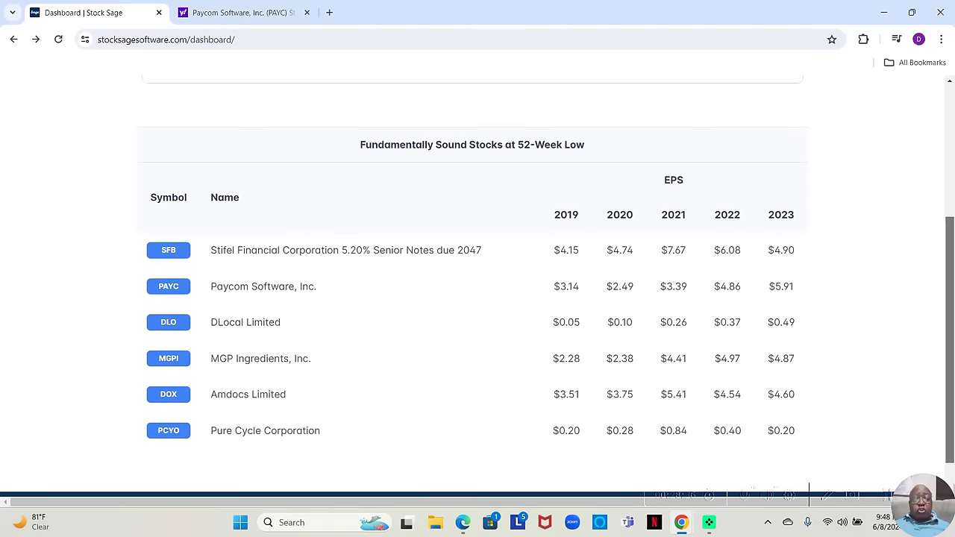
pyautogui.scroll(4, 950, 91)
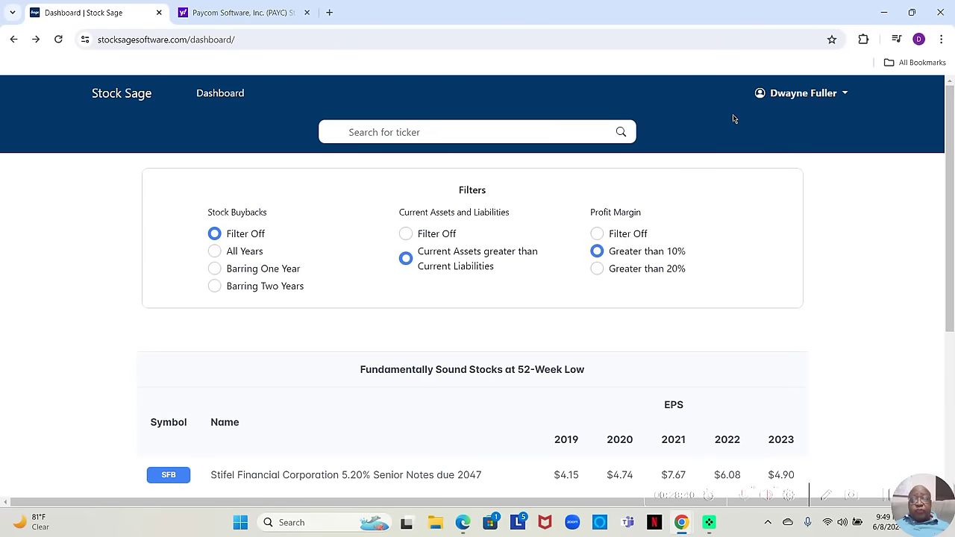
# Tighten the Profit Margin filter to Greater than 20% and examine DLocal Limited's (DLO) yearly and projected figures.
pyautogui.click(597, 270)
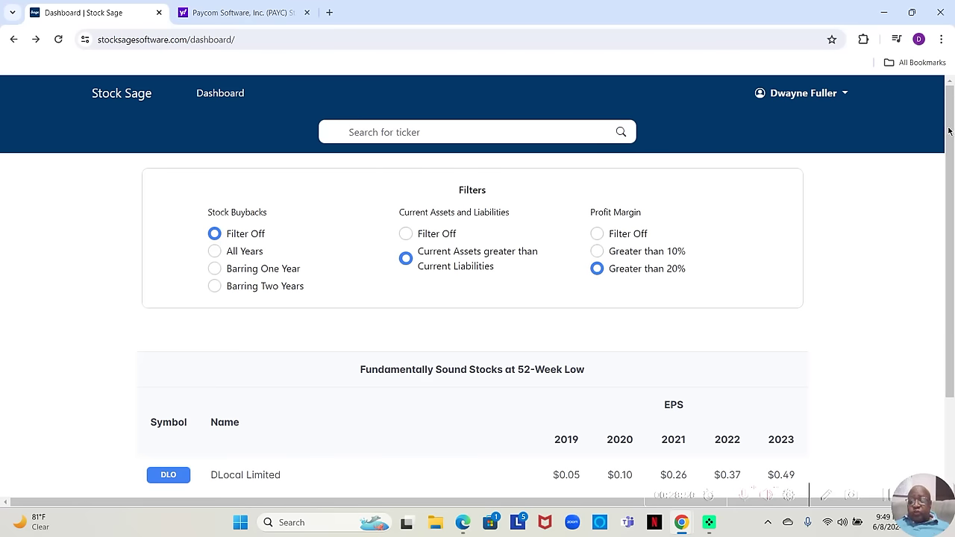
pyautogui.scroll(-3, 948, 134)
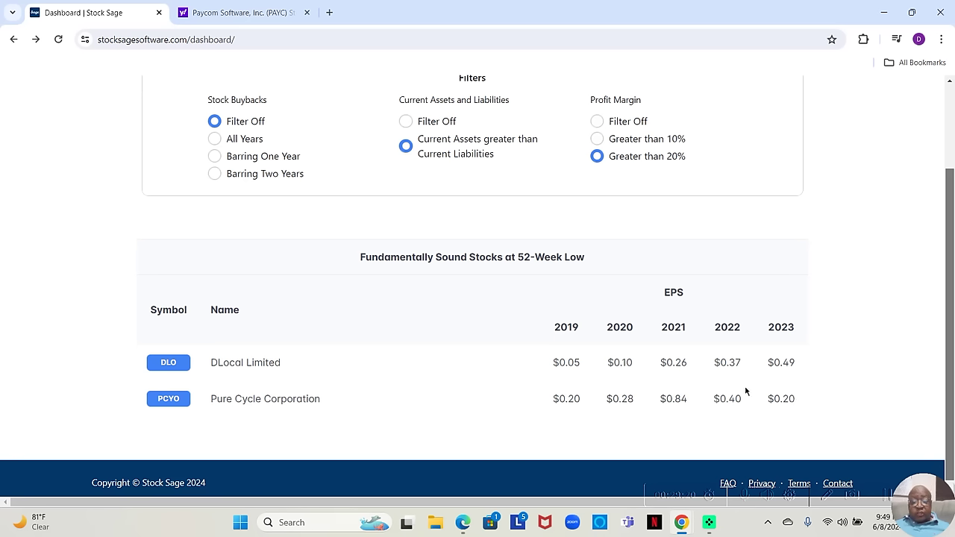
pyautogui.click(169, 370)
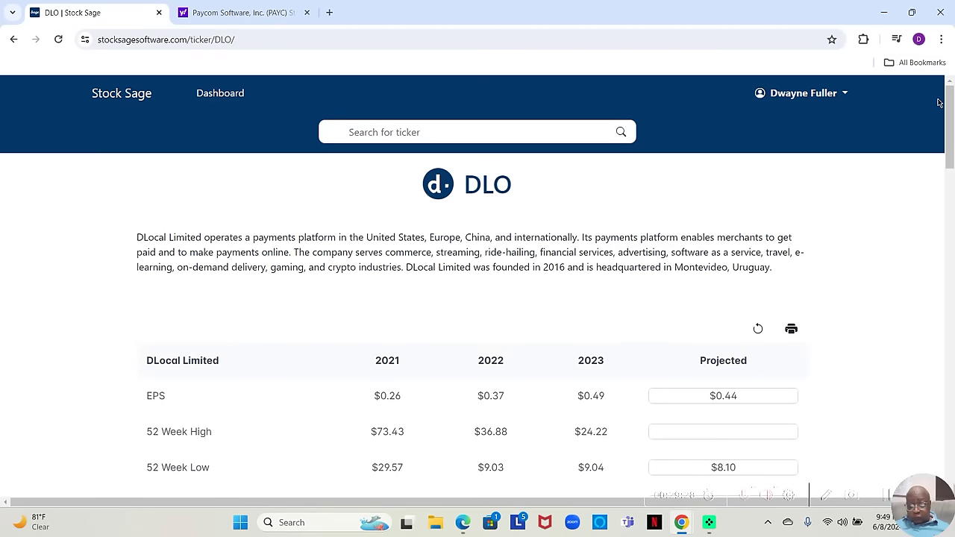
pyautogui.moveTo(950, 100); pyautogui.dragTo(949, 144)
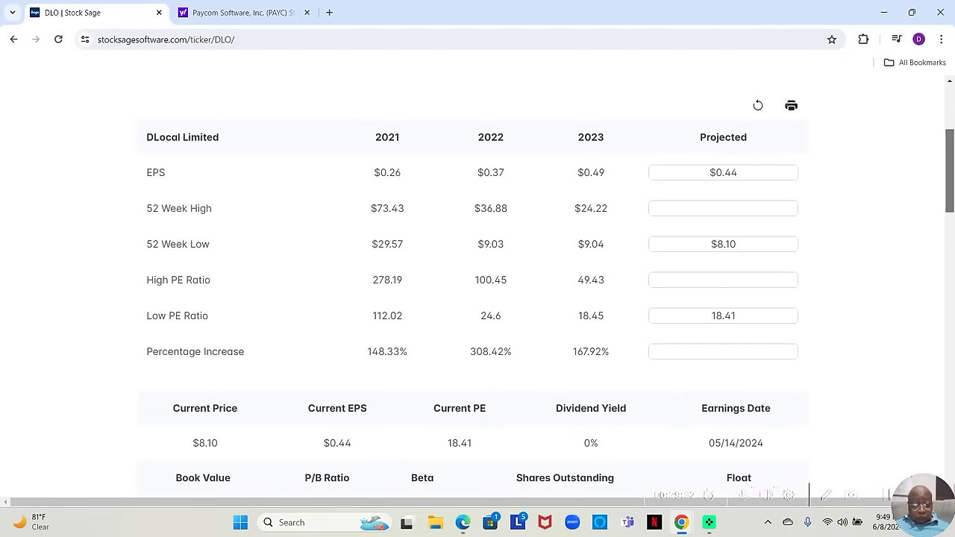
# Review DLocal Limited's projected figures, valuation metrics, income statement and balance sheet.
pyautogui.moveTo(950, 145); pyautogui.dragTo(953, 142)
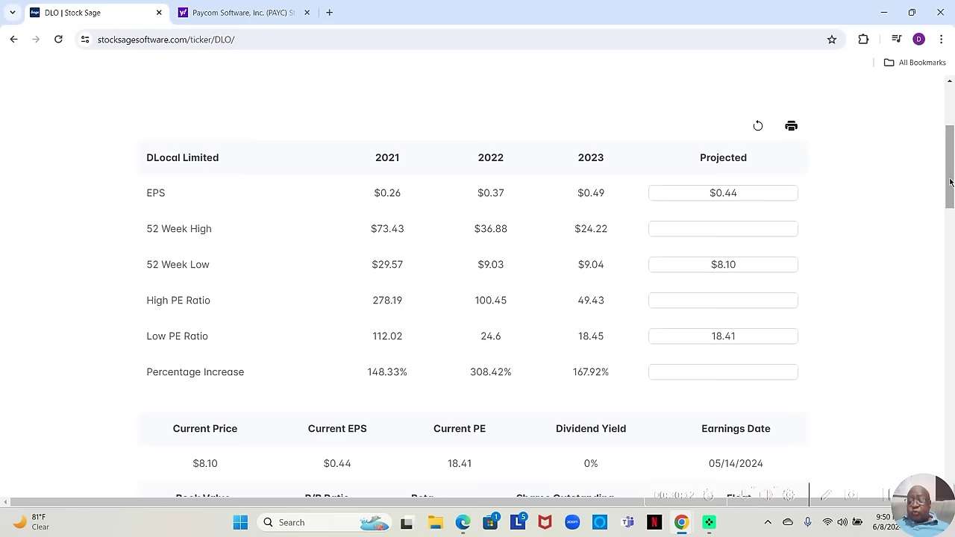
pyautogui.moveTo(951, 146); pyautogui.dragTo(950, 168)
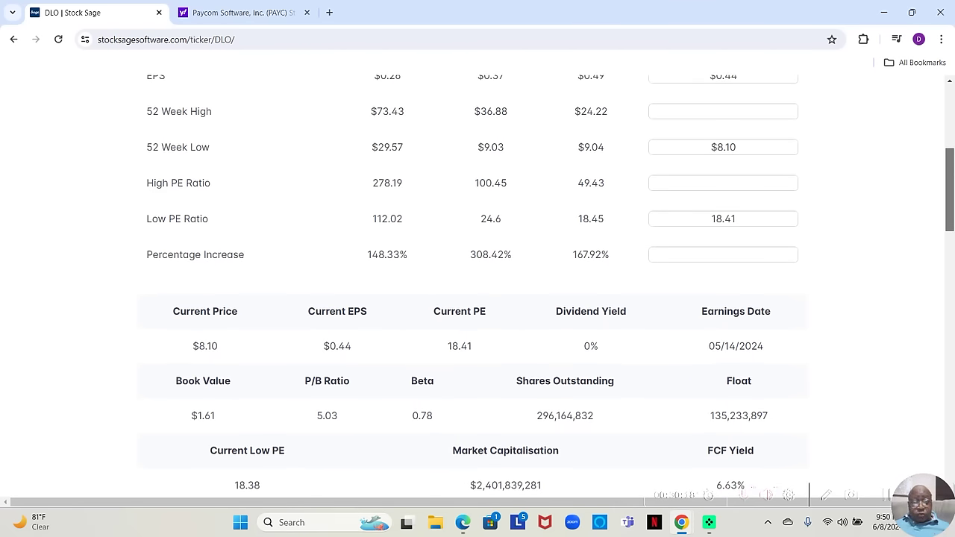
pyautogui.scroll(-1, 478, 287)
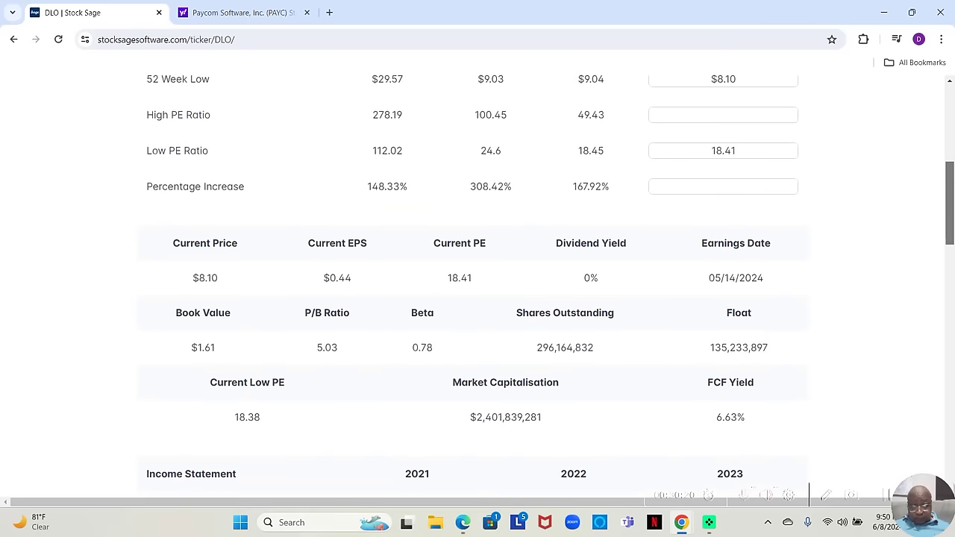
pyautogui.scroll(-4, 477, 286)
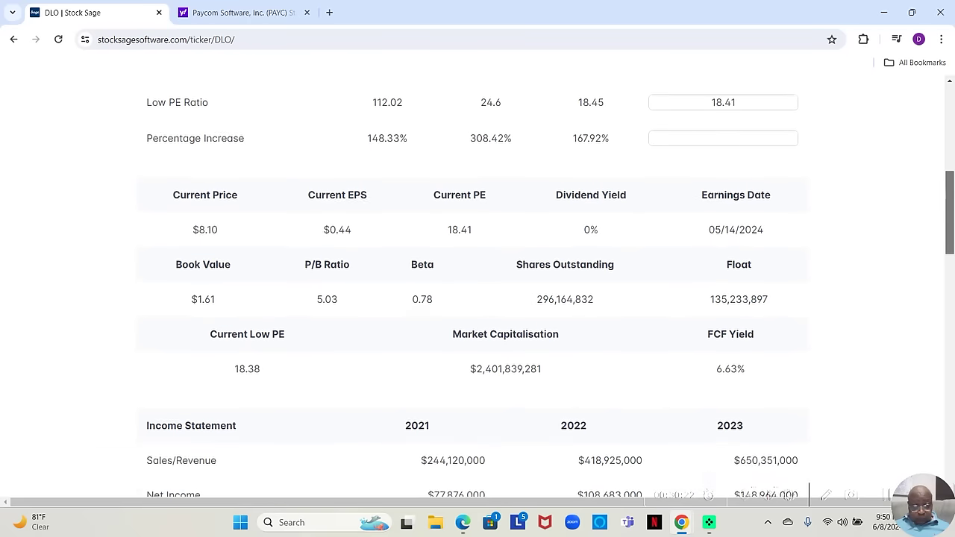
pyautogui.scroll(-1, 477, 286)
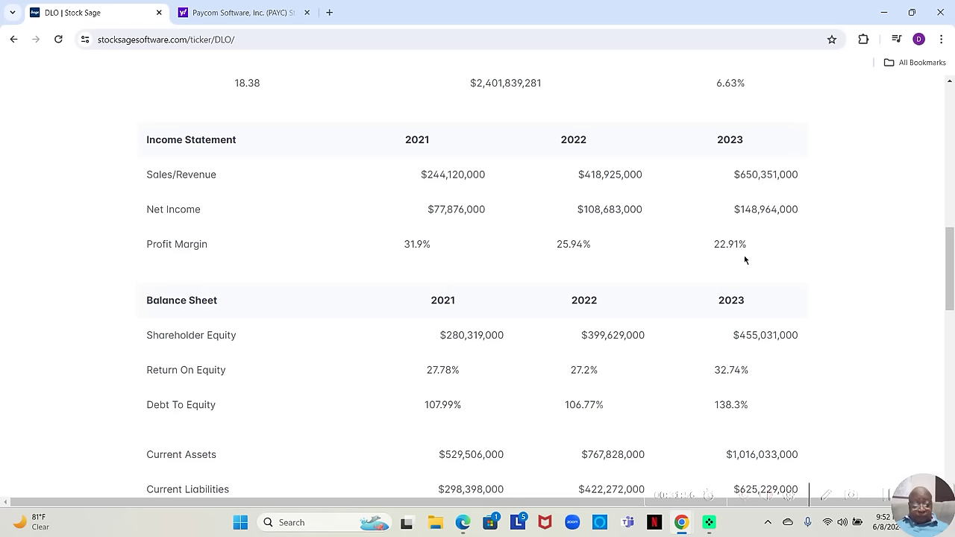
# Return to the dashboard and switch off both the Profit Margin and the Current Assets and Liabilities filters.
pyautogui.click(12, 38)
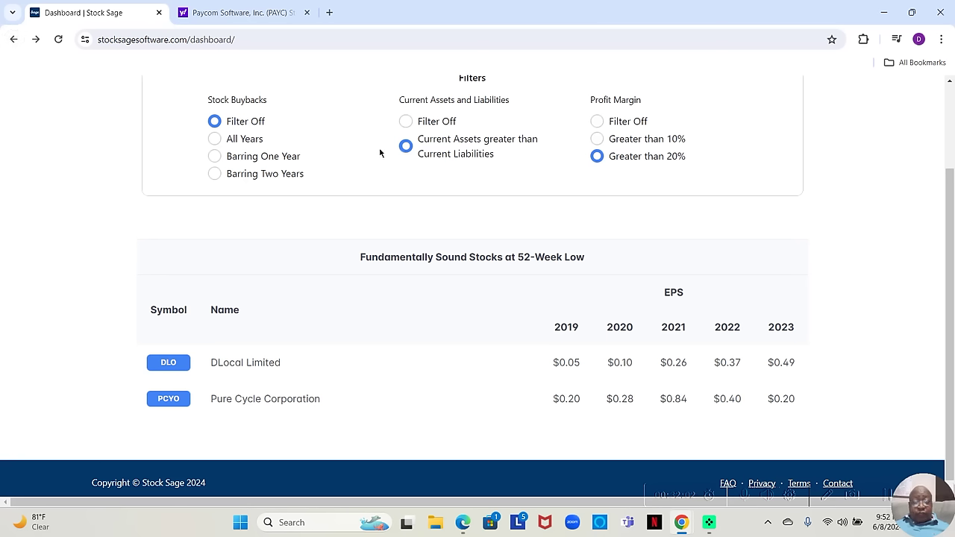
pyautogui.click(597, 122)
pyautogui.click(406, 122)
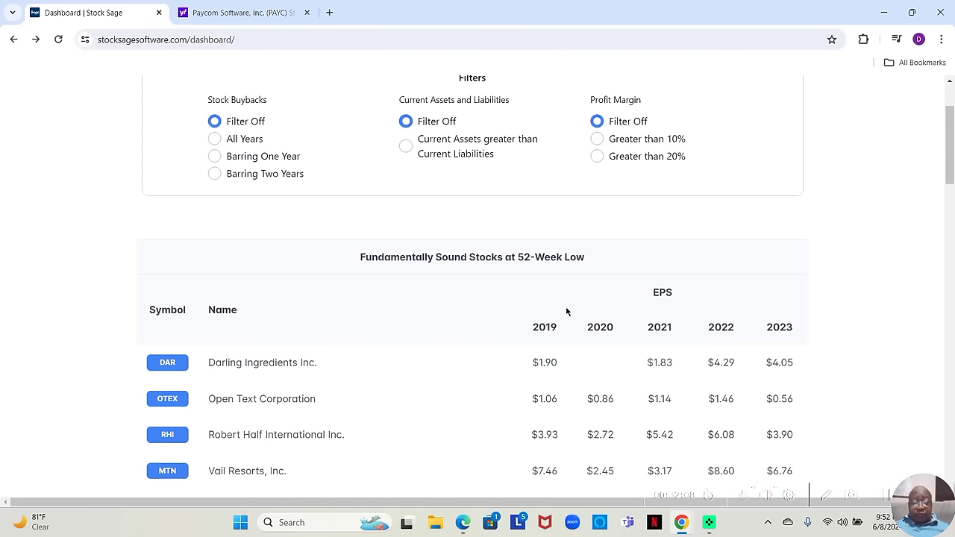
# Examine Darling Ingredients' (DAR) yearly figures, valuation metrics and income statement, and return to the dashboard.
pyautogui.click(168, 363)
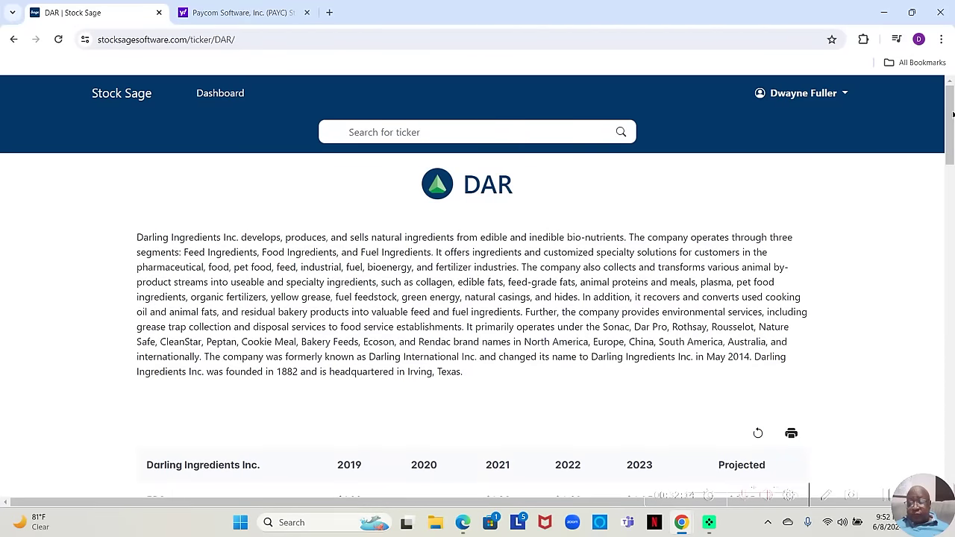
pyautogui.scroll(-6, 952, 112)
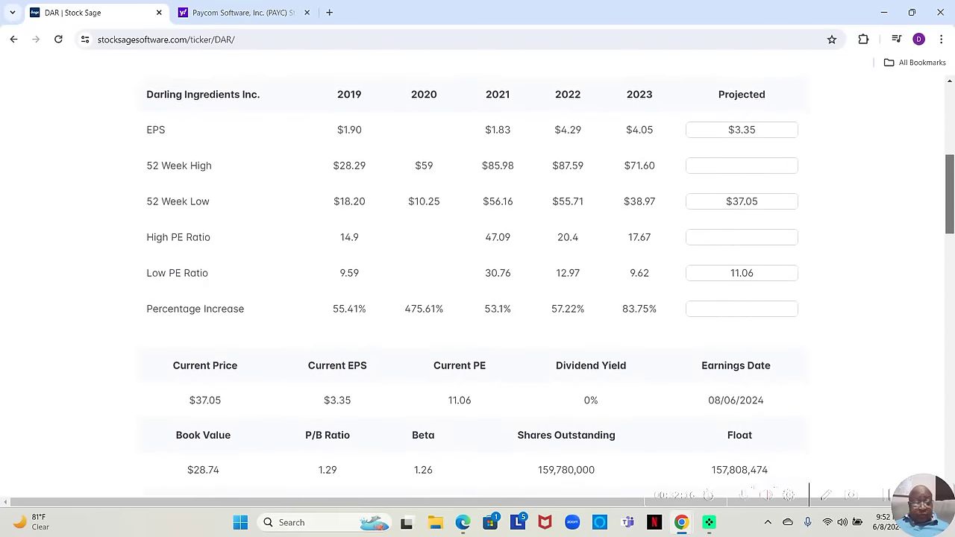
pyautogui.scroll(-4, 478, 287)
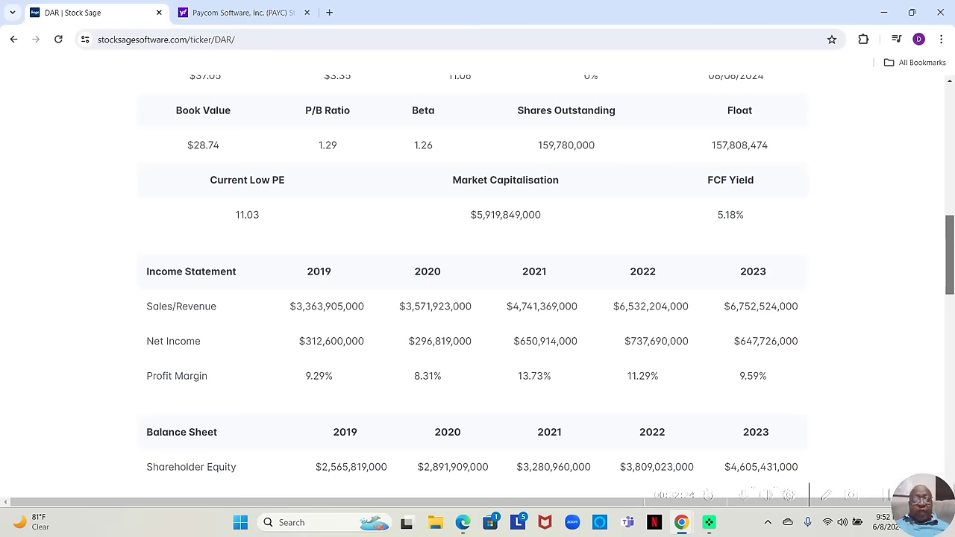
pyautogui.scroll(10, 477, 283)
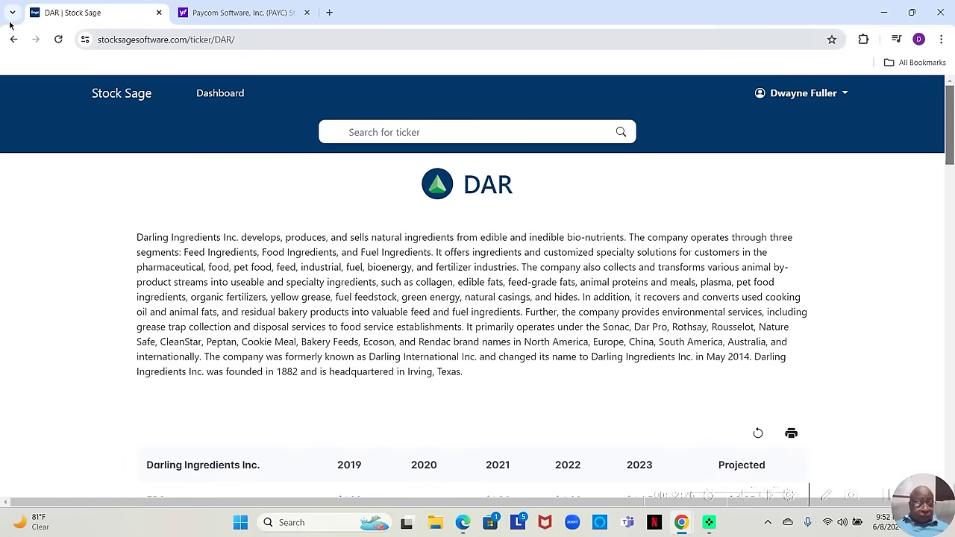
pyautogui.click(14, 39)
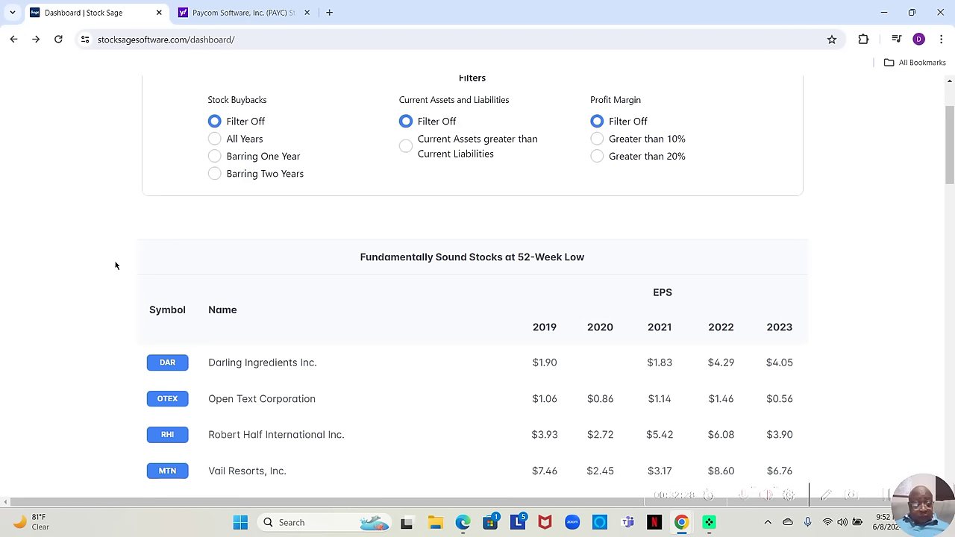
# Examine Open Text Corporation's (OTEX) key metrics and income statement, and return to the dashboard.
pyautogui.click(167, 399)
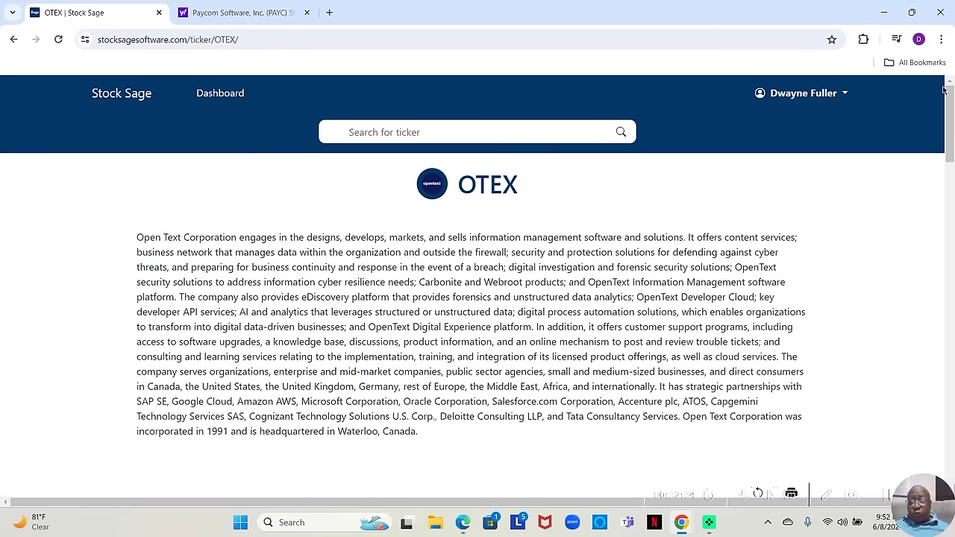
pyautogui.moveTo(949, 112); pyautogui.dragTo(949, 240)
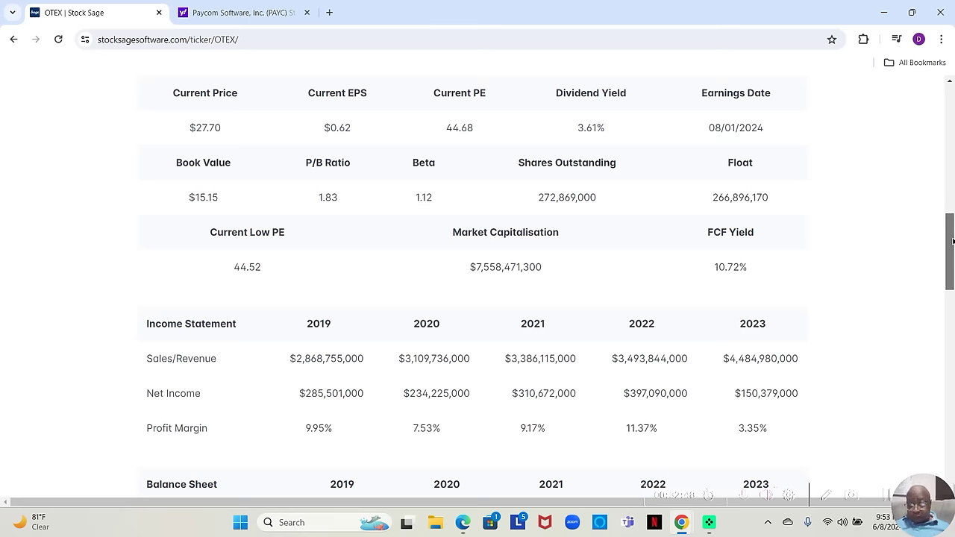
pyautogui.moveTo(950, 240); pyautogui.dragTo(949, 81)
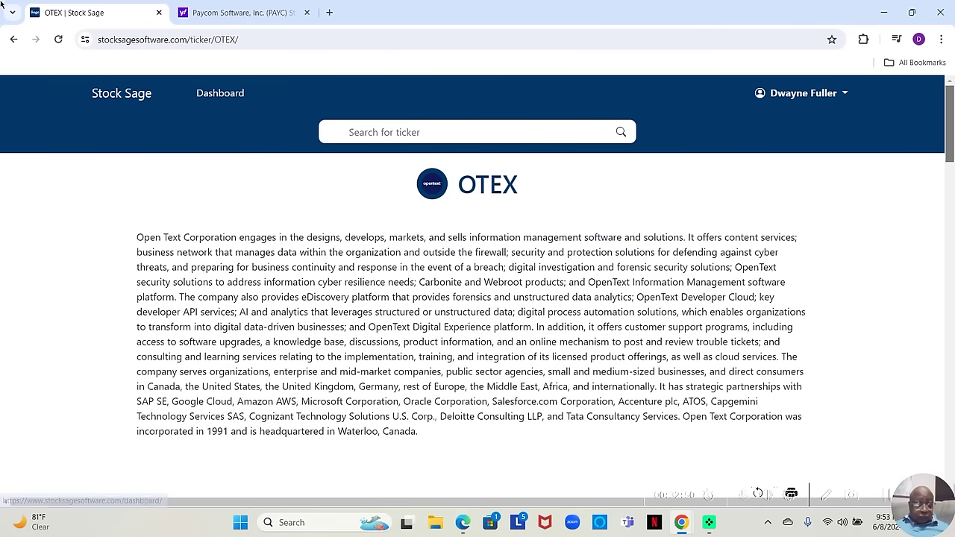
pyautogui.click(14, 39)
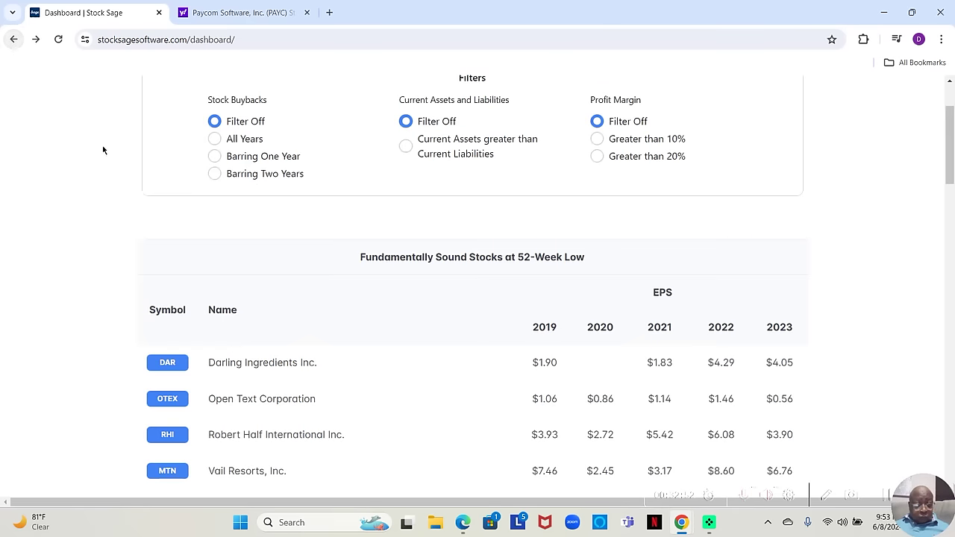
# Examine Robert Half International's (RHI) yearly figures, valuation metrics and profit margins, and return to the dashboard.
pyautogui.click(167, 435)
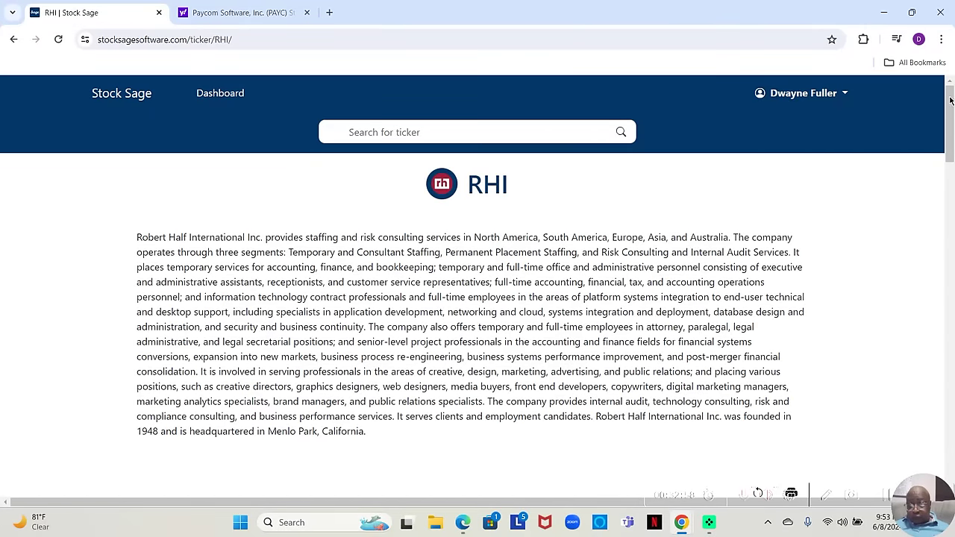
pyautogui.scroll(-5, 951, 102)
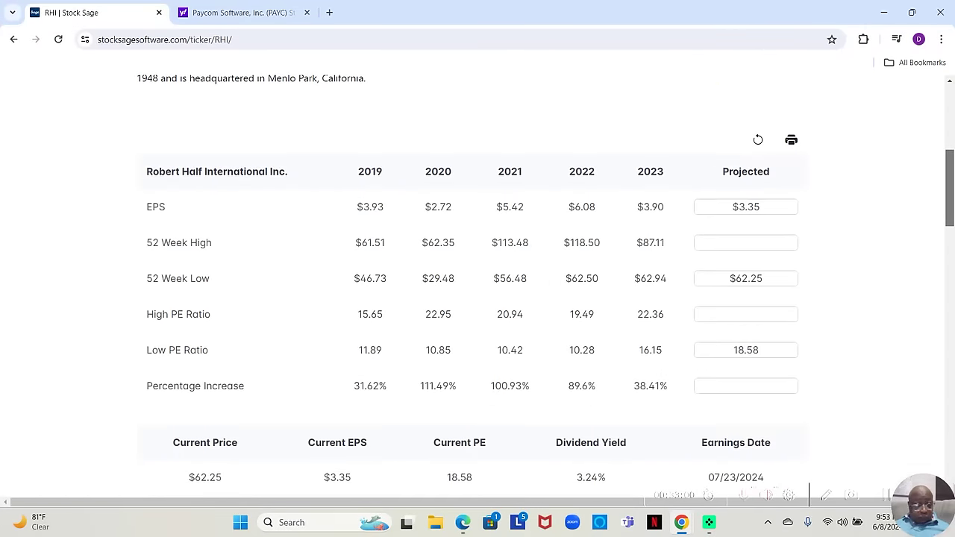
pyautogui.scroll(-4, 550, 278)
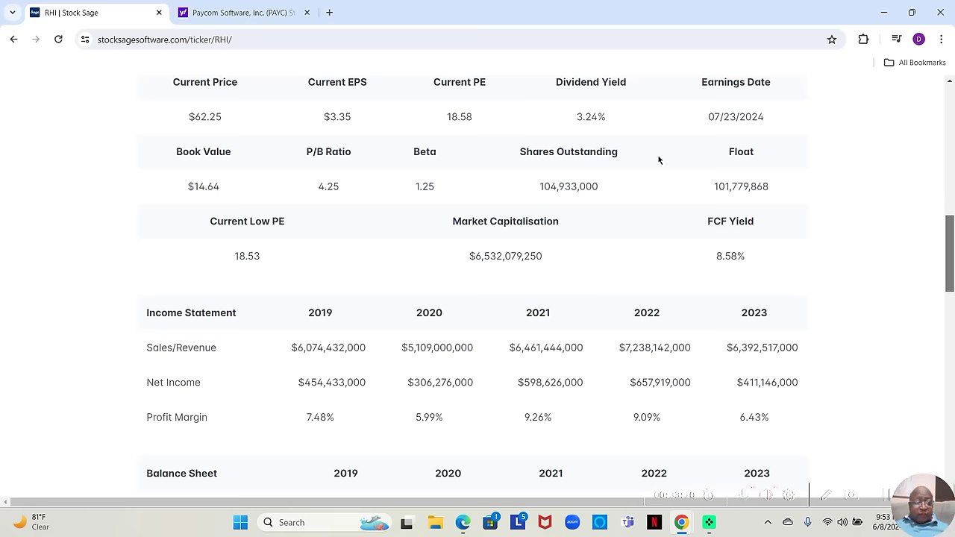
pyautogui.click(14, 39)
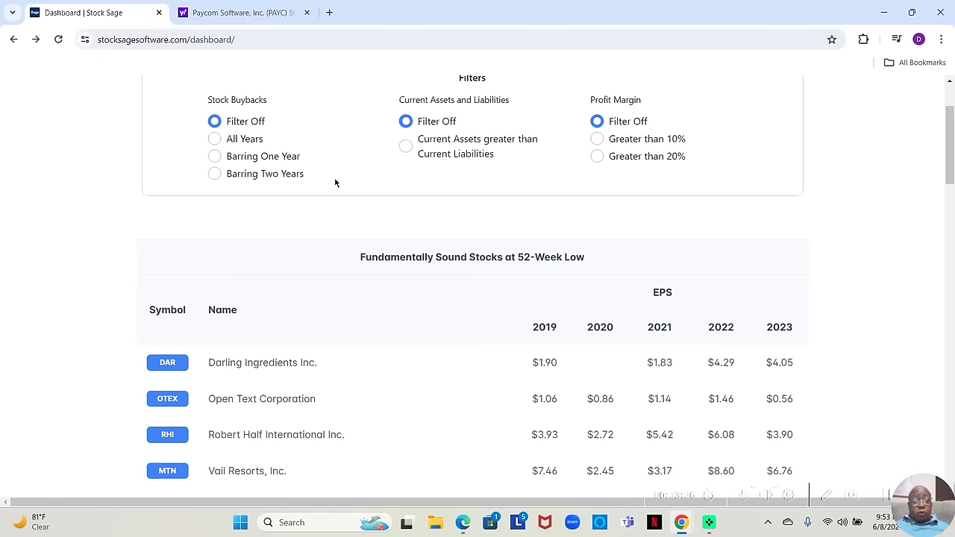
# Filter the stocks by Current Assets greater than Current Liabilities and by Profit Margin, first Greater than 10%, finally Greater than 20%.
pyautogui.click(406, 147)
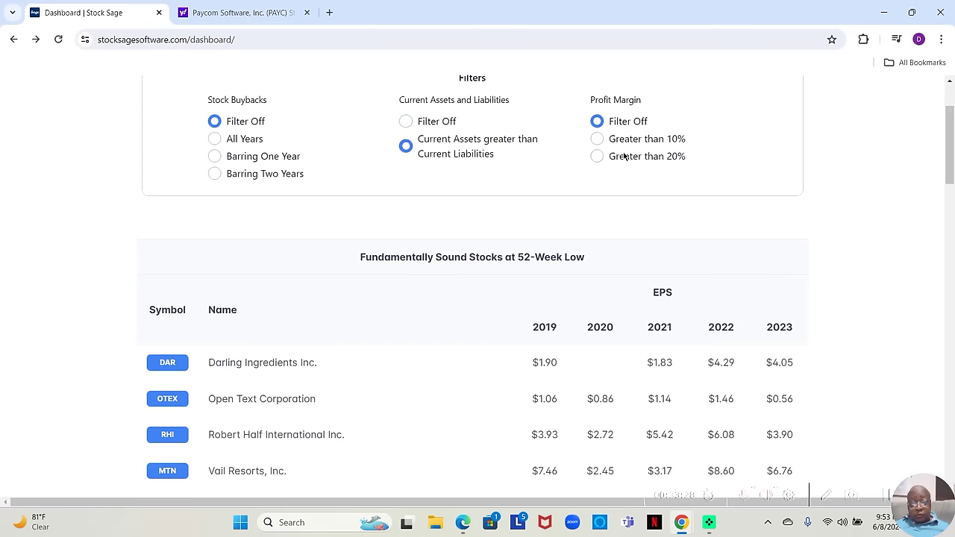
pyautogui.click(598, 141)
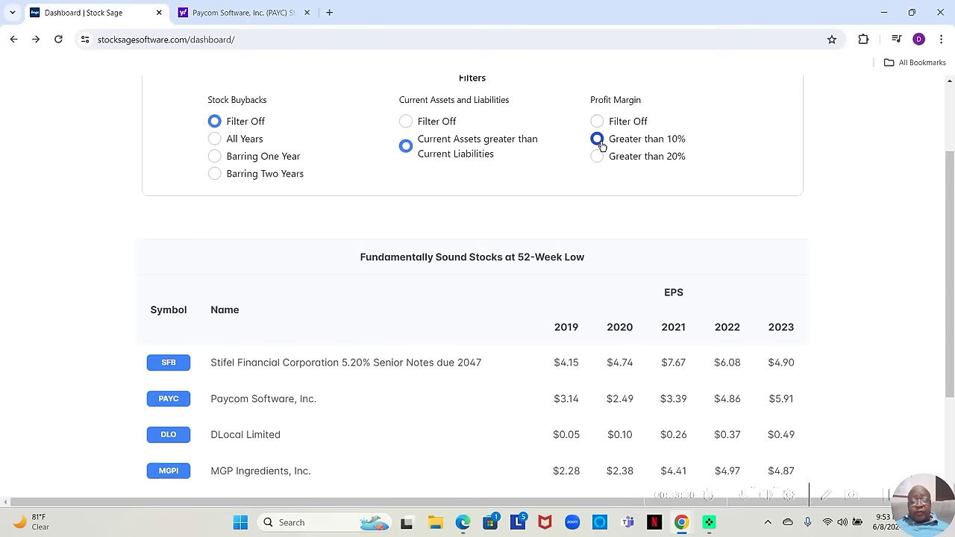
pyautogui.click(597, 157)
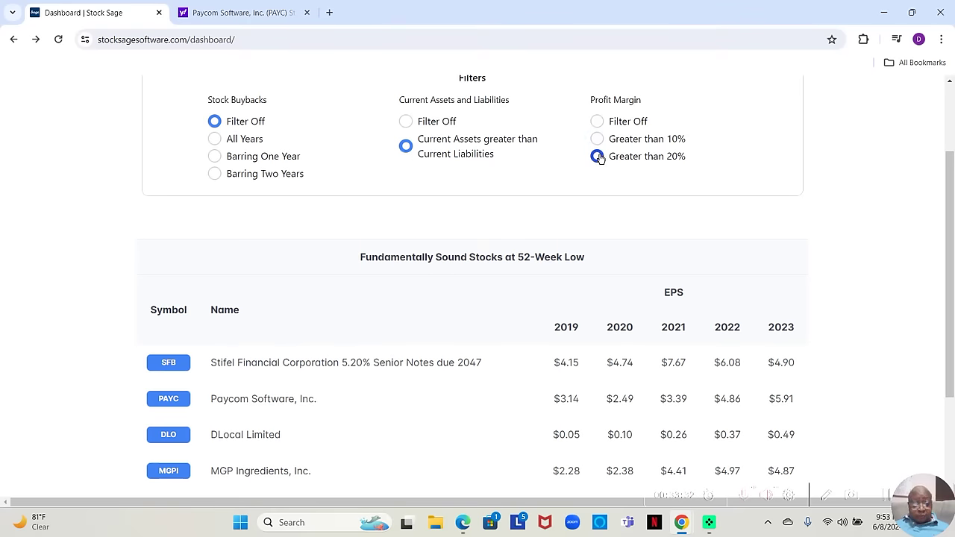
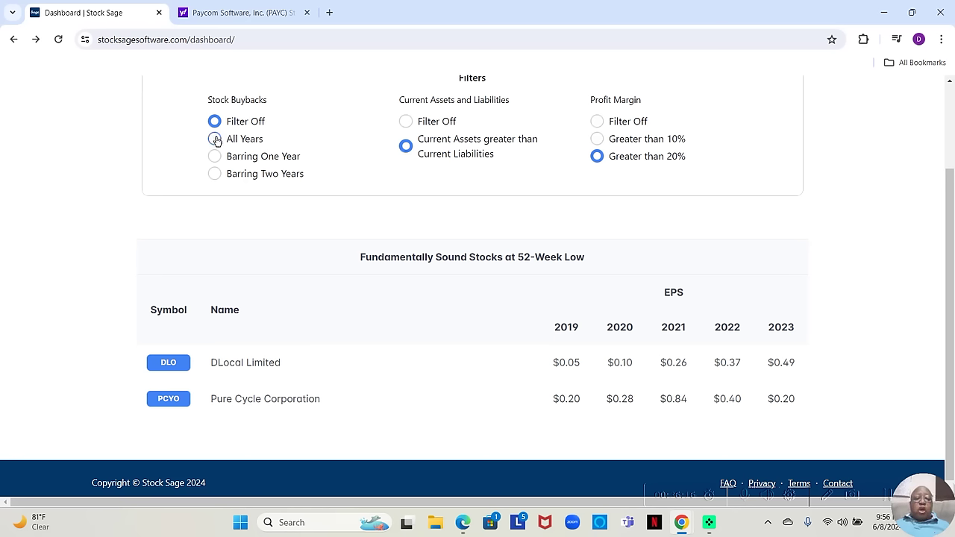
# Compare the Stock Buybacks options All Years, Barring One Year and Barring Two Years, leaving the filter on Barring Two Years.
pyautogui.click(215, 139)
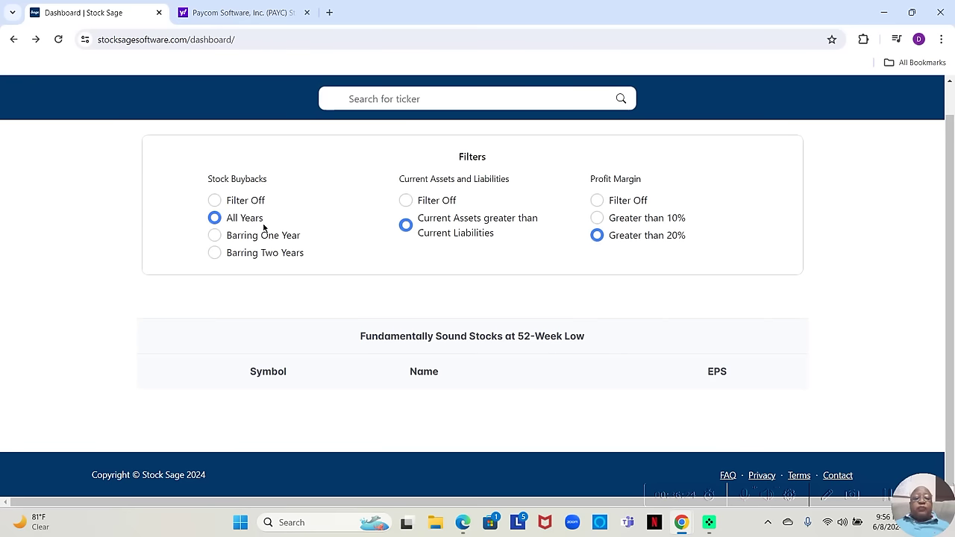
pyautogui.click(215, 236)
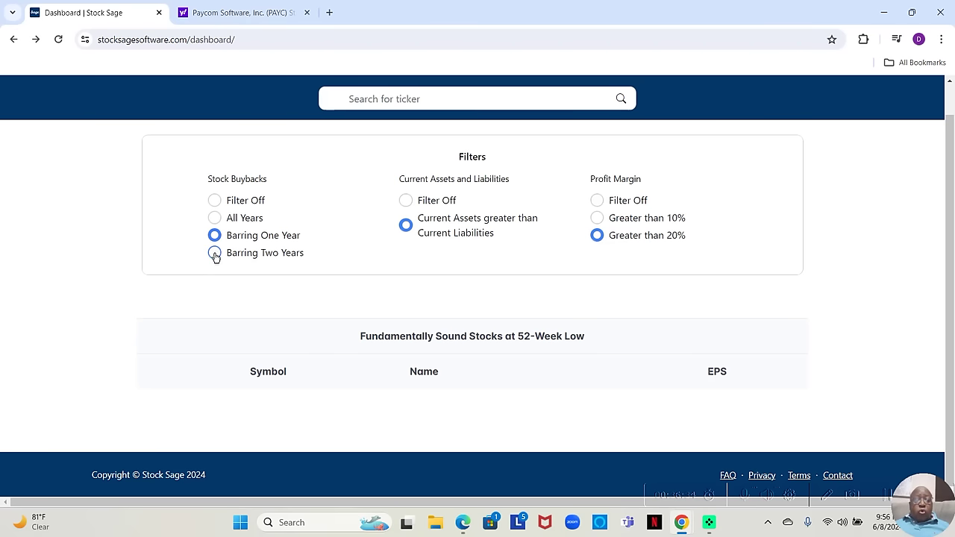
pyautogui.click(214, 254)
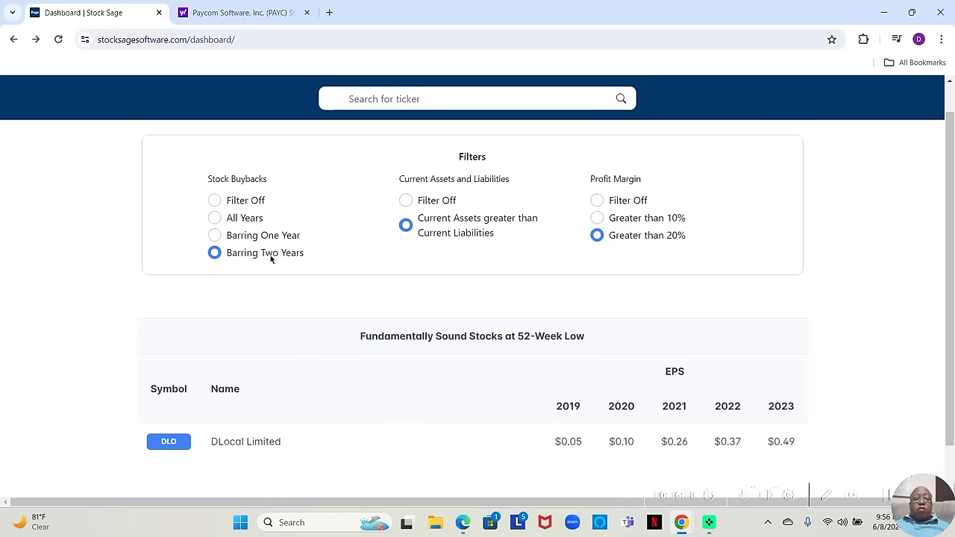
pyautogui.click(216, 236)
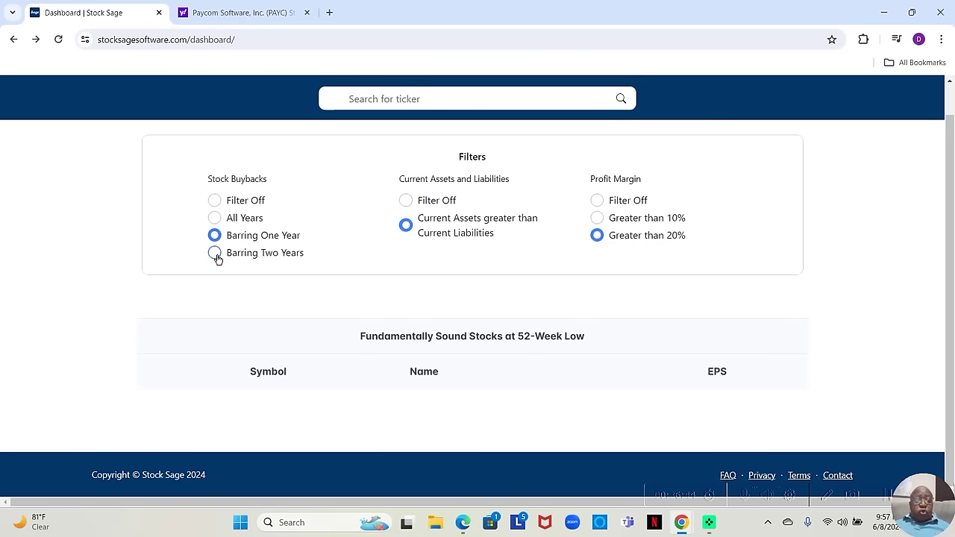
pyautogui.click(214, 253)
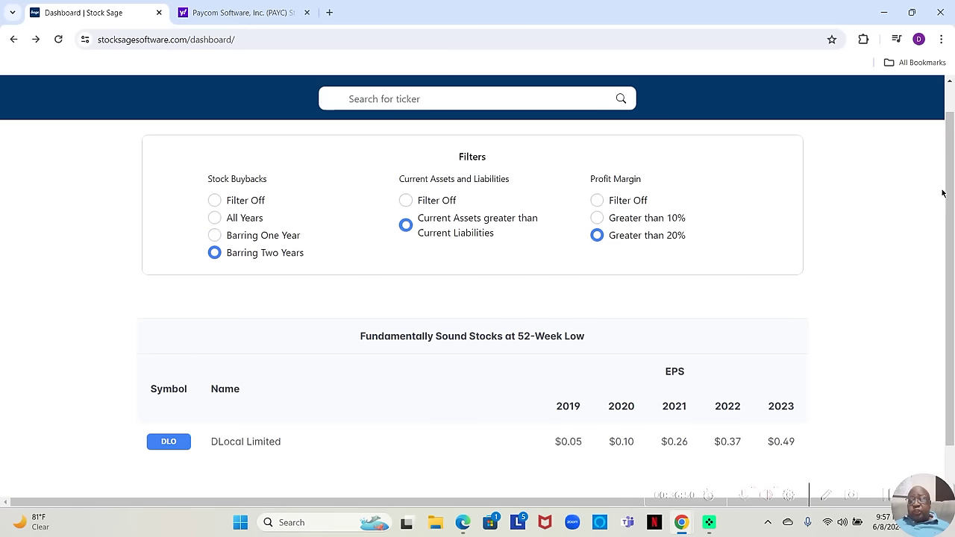
pyautogui.moveTo(951, 189); pyautogui.dragTo(952, 231)
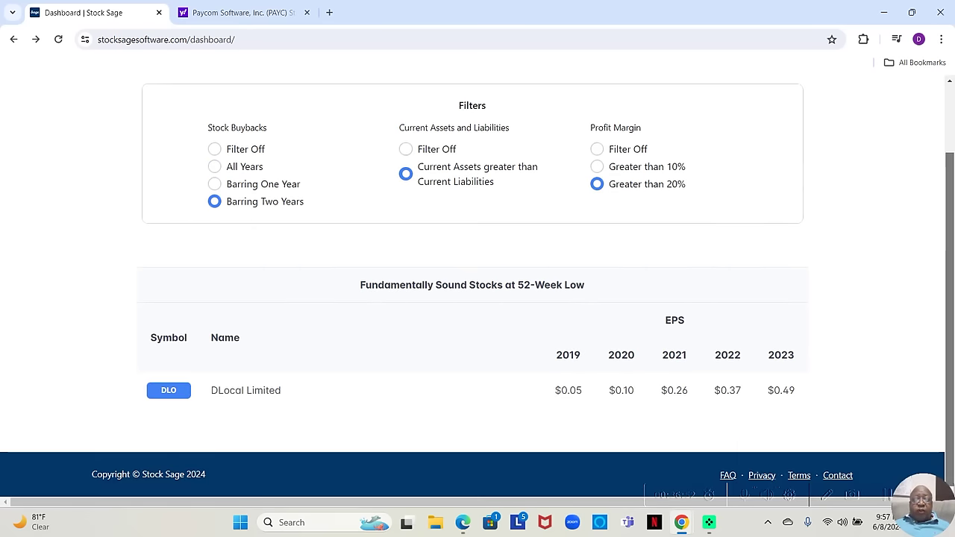
# Loosen the Profit Margin filter to Greater than 10% and examine Paycom's (PAYC) financials through the cash flow statement, including stock repurchases.
pyautogui.click(597, 167)
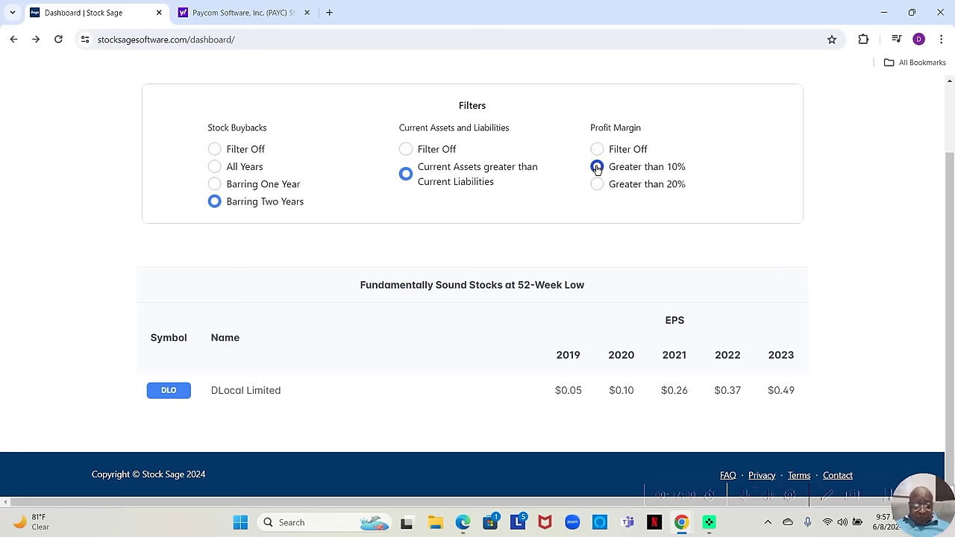
pyautogui.click(597, 167)
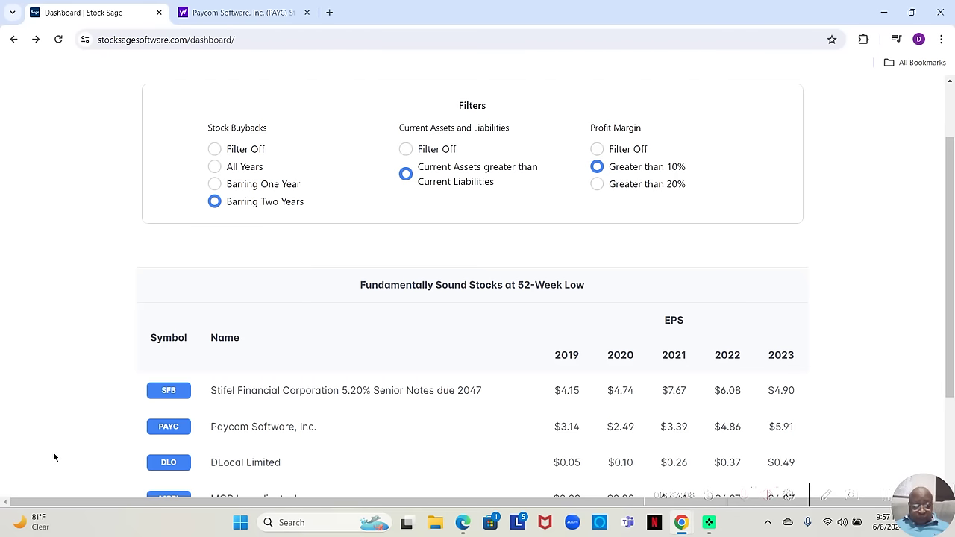
pyautogui.click(167, 428)
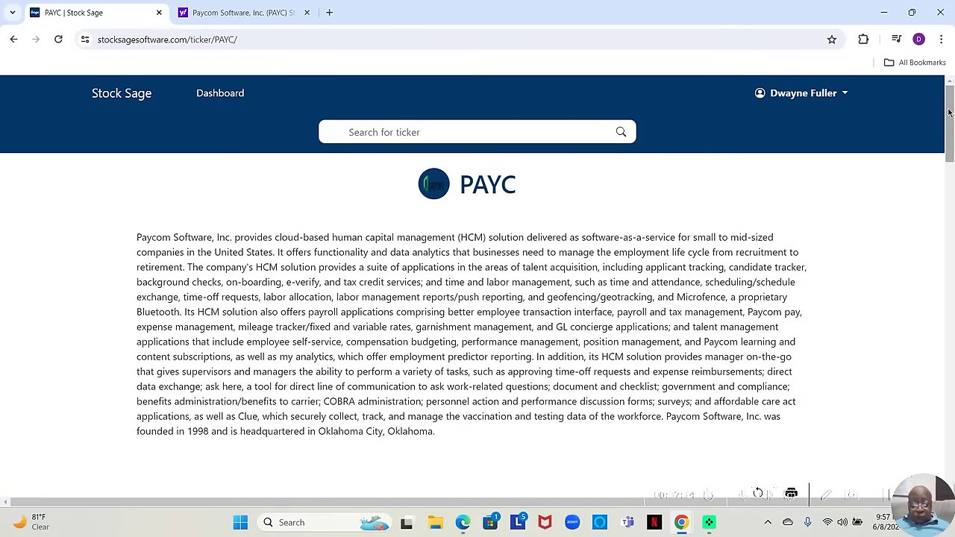
pyautogui.scroll(-2, 948, 119)
pyautogui.scroll(-7, 478, 283)
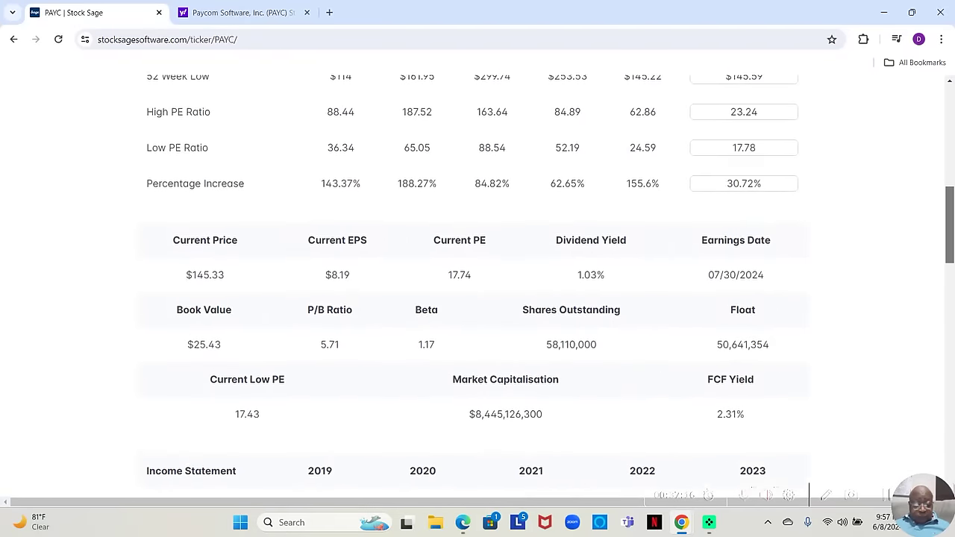
pyautogui.scroll(-5, 478, 284)
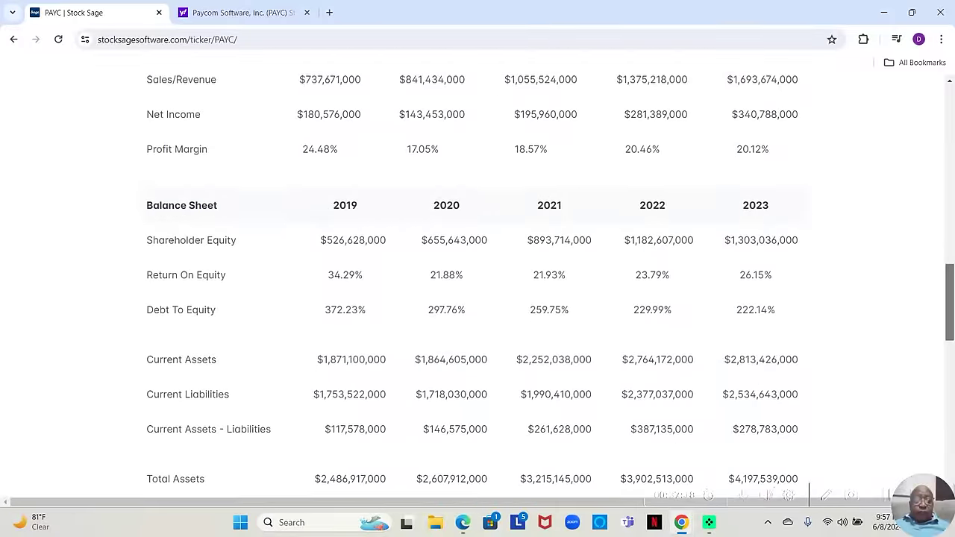
pyautogui.scroll(-5, 477, 284)
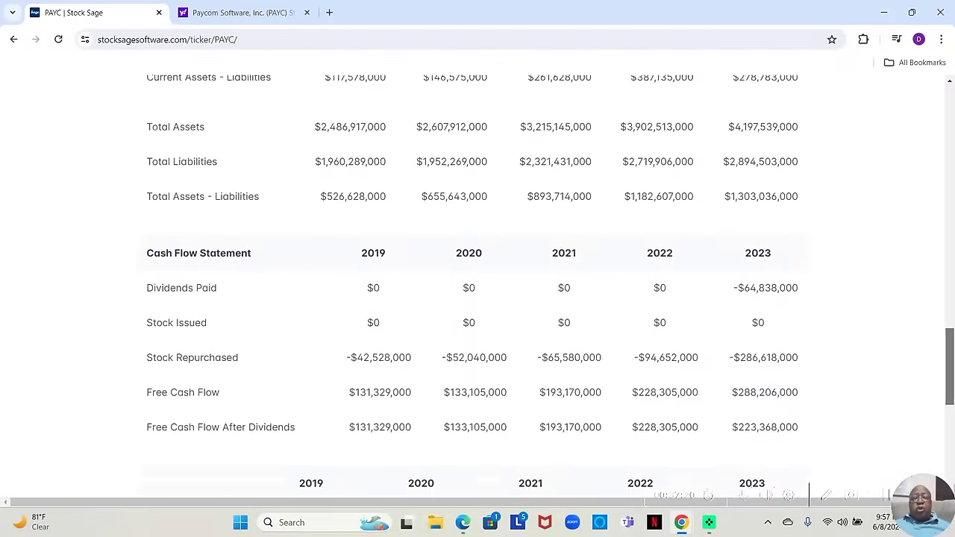
pyautogui.scroll(-2, 478, 284)
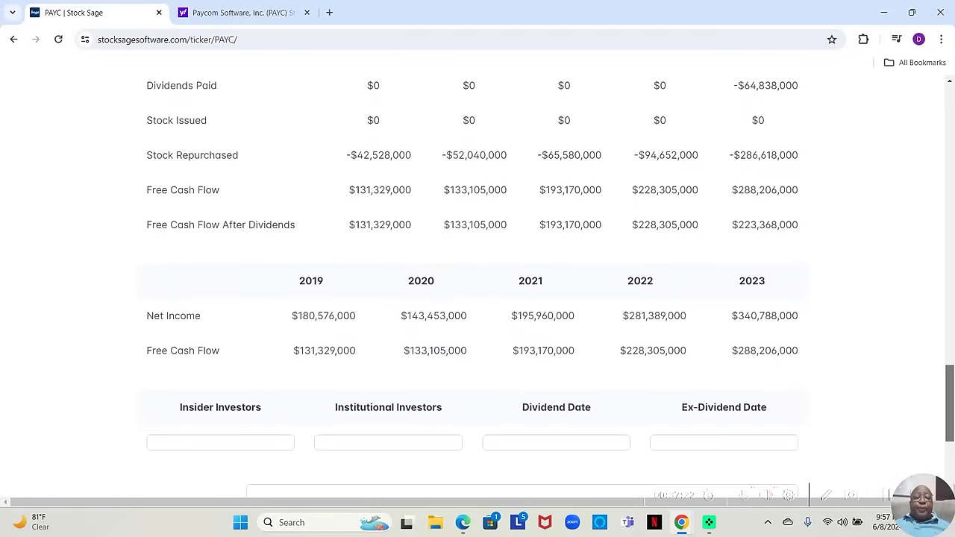
pyautogui.moveTo(952, 391); pyautogui.dragTo(951, 369)
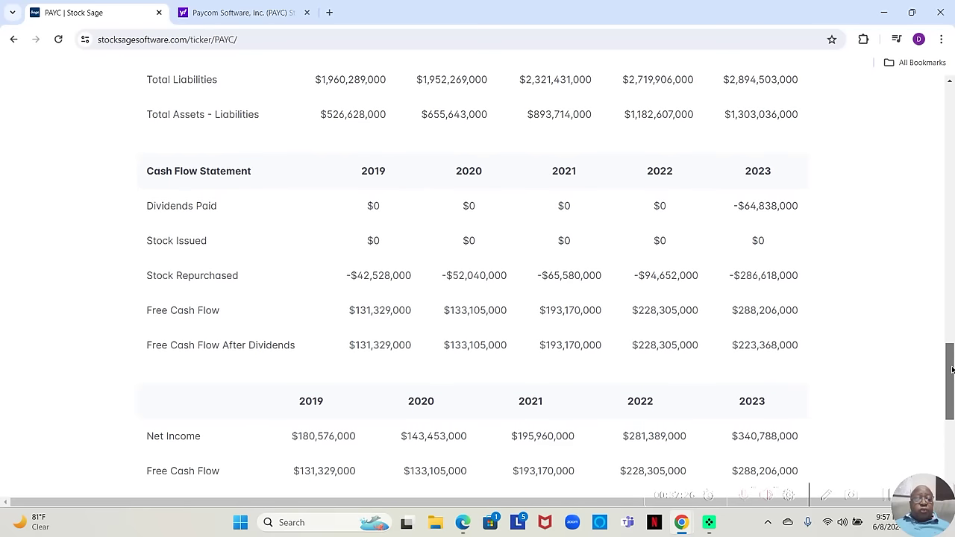